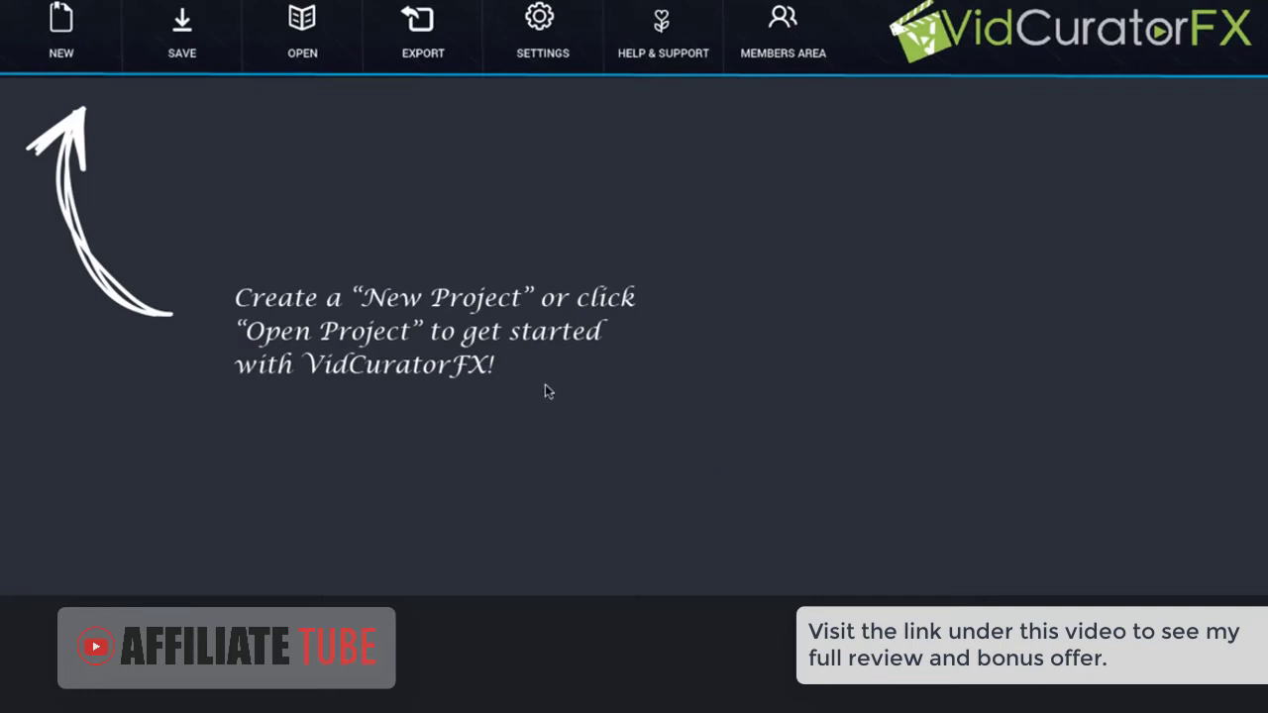
Start a new project named piano8, keeping the regular Video type instead of Auto Video
left_click(69, 43)
left_click(515, 296)
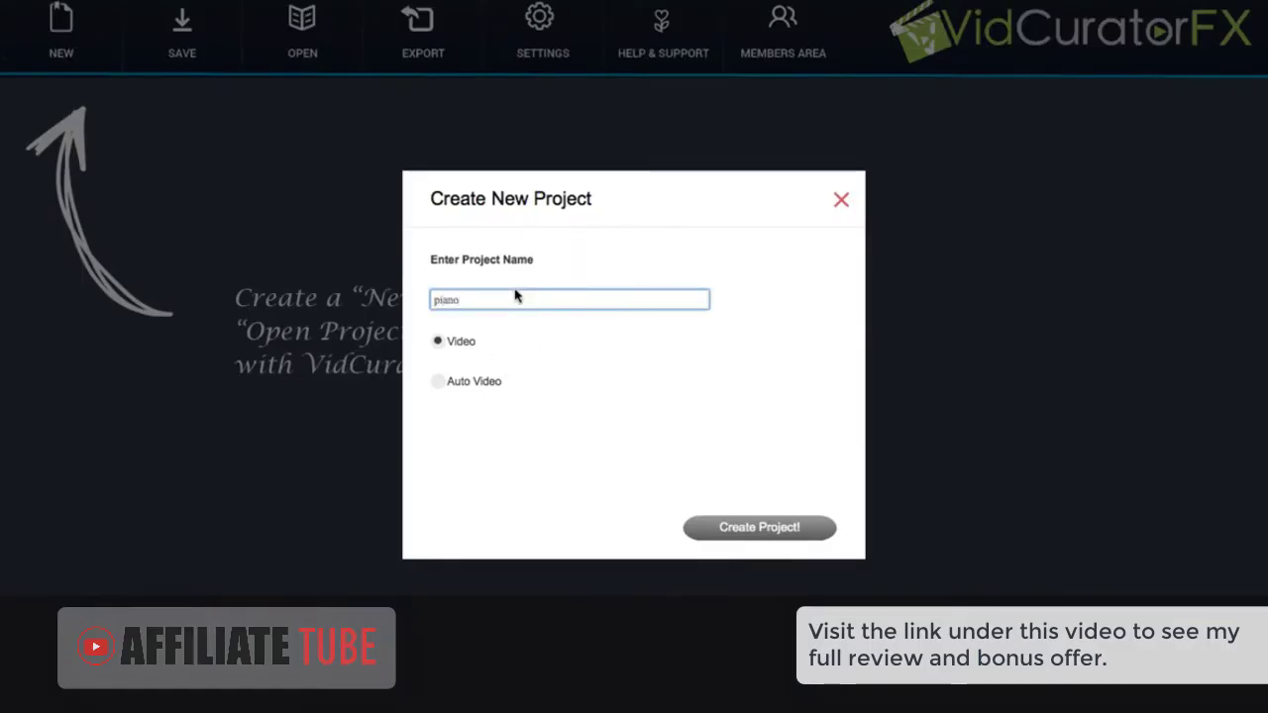
left_click(440, 385)
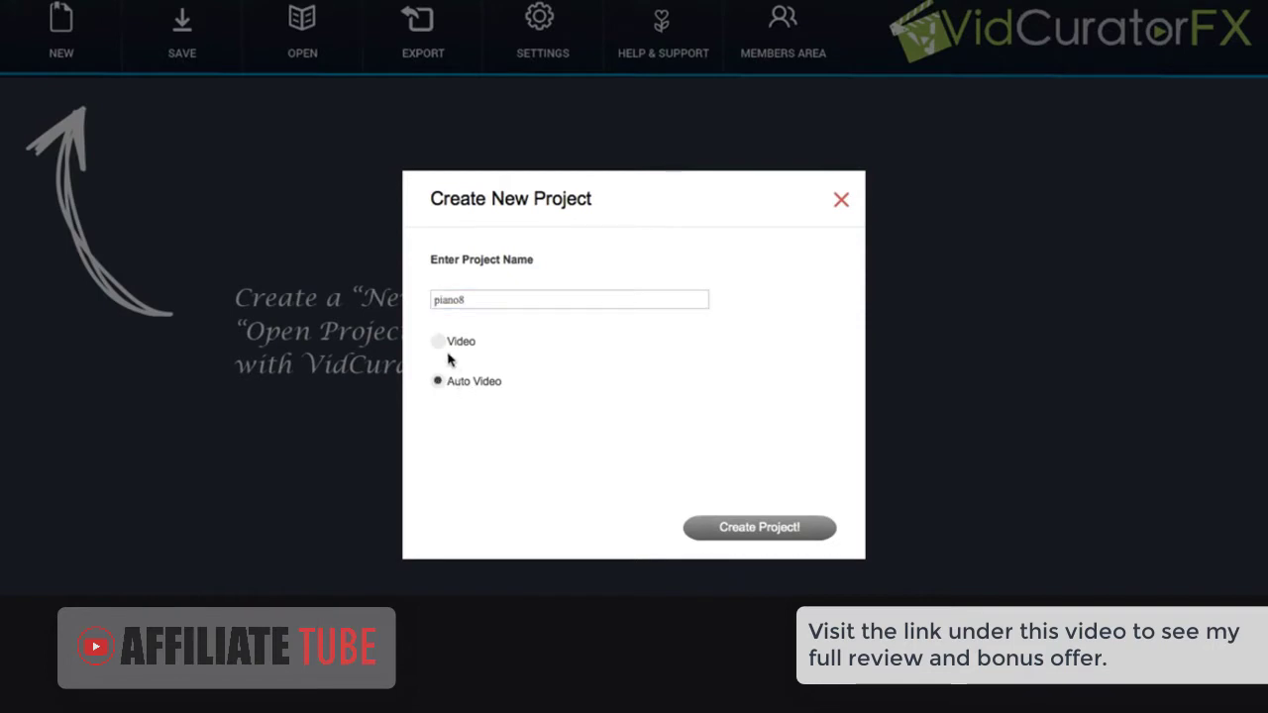
left_click(440, 342)
Create the piano8 project and fetch 10 images and 10 videos for the keyword 'piano tuning'
left_click(754, 529)
left_click(533, 314)
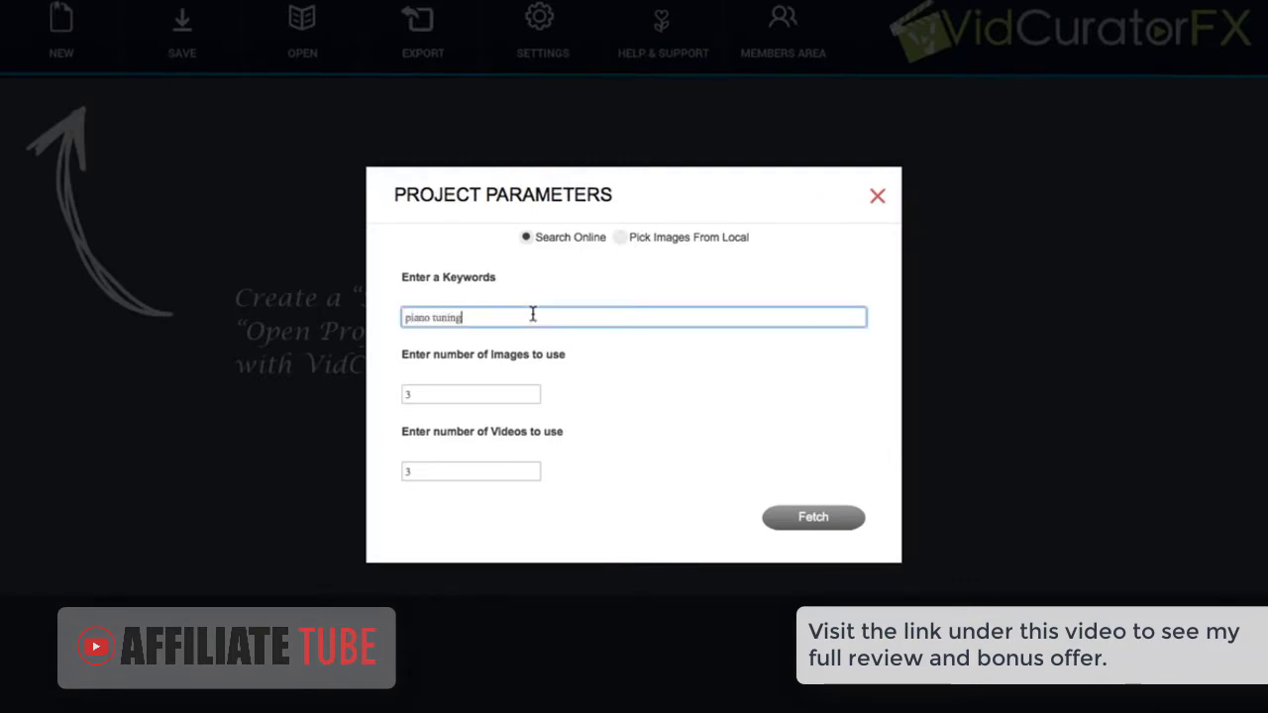
type("piano tuning")
double_click(442, 393)
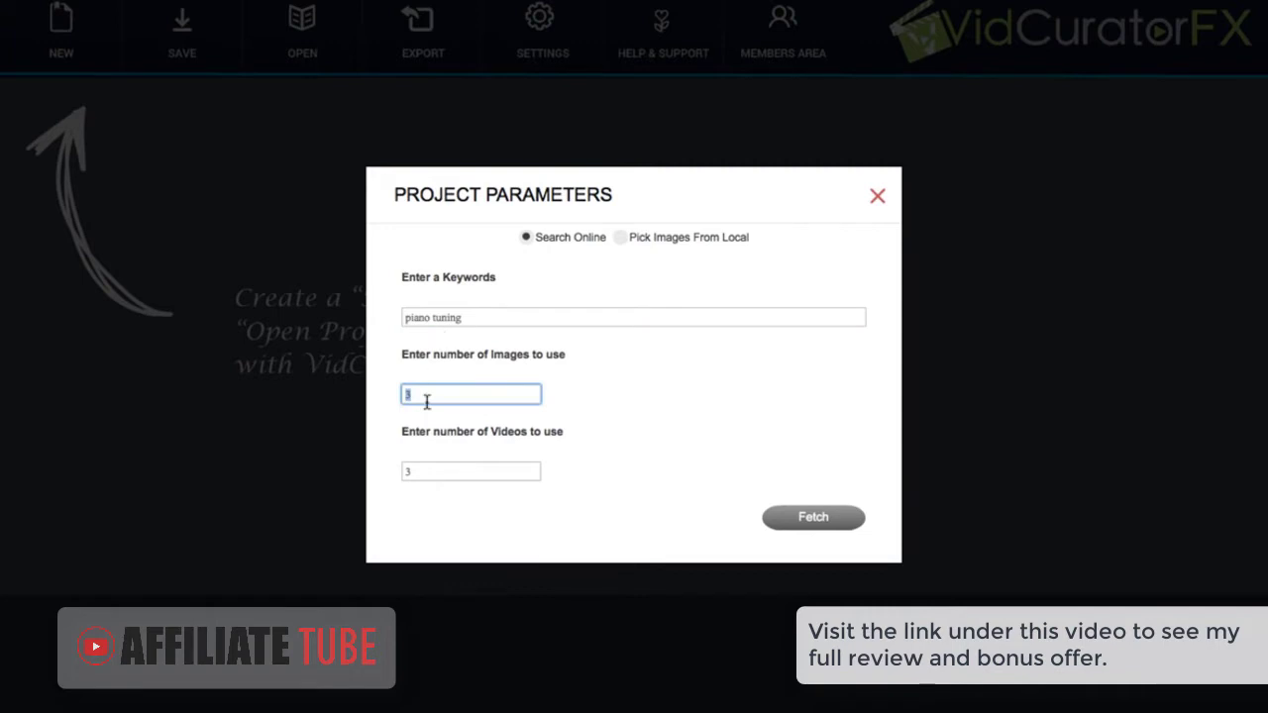
type("10")
double_click(428, 470)
type("10")
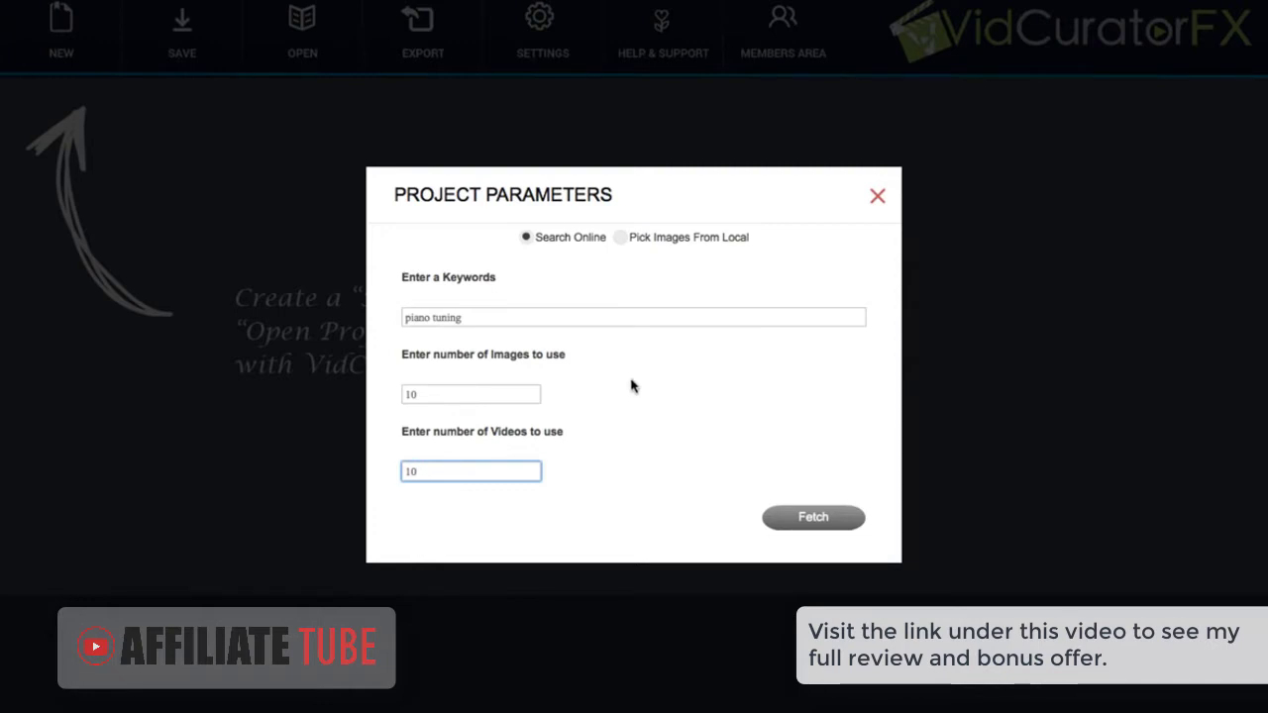
left_click(815, 517)
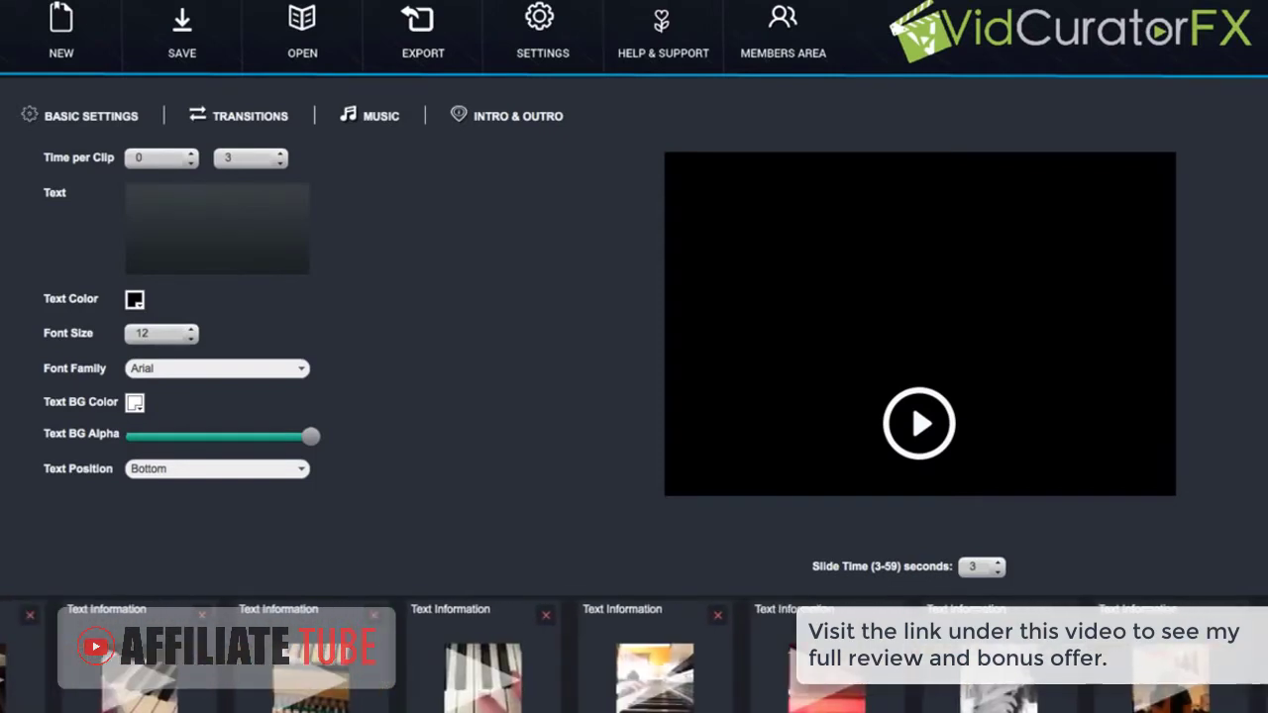
Play and pause the first piano clip, then preview the tuning image and tablet-on-piano slides
left_click_drag(642, 680, 683, 660)
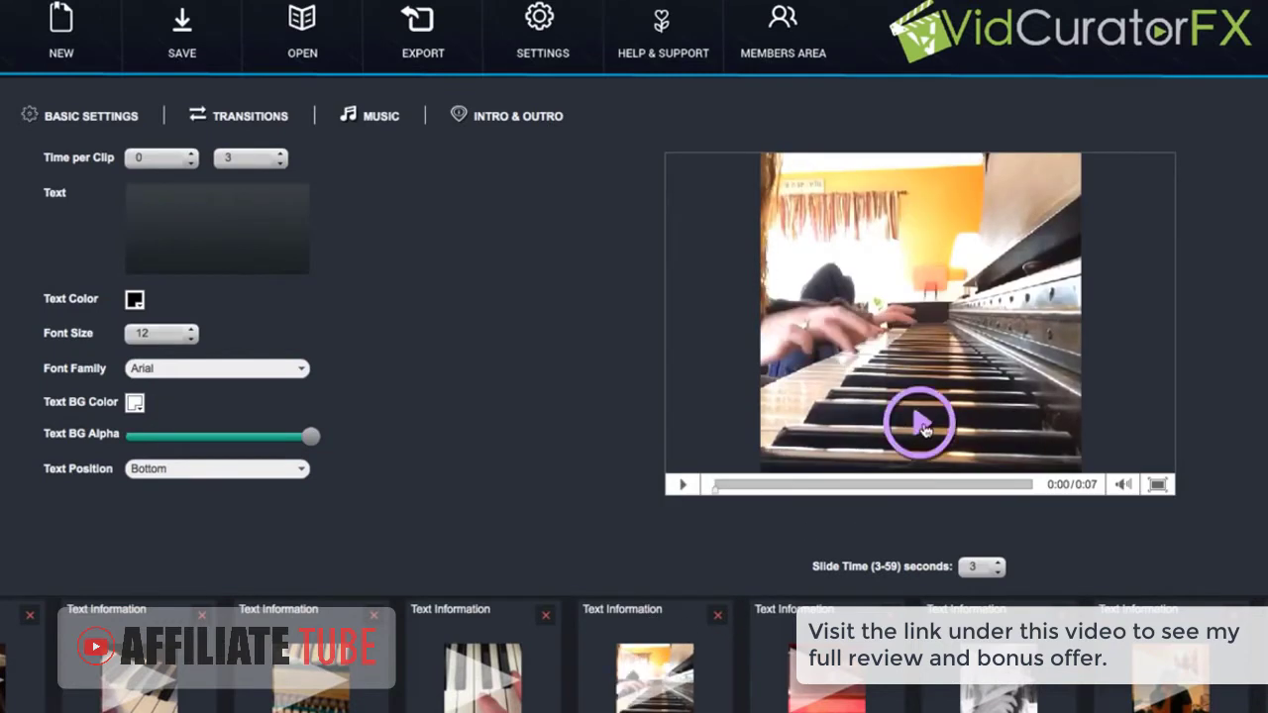
left_click(923, 426)
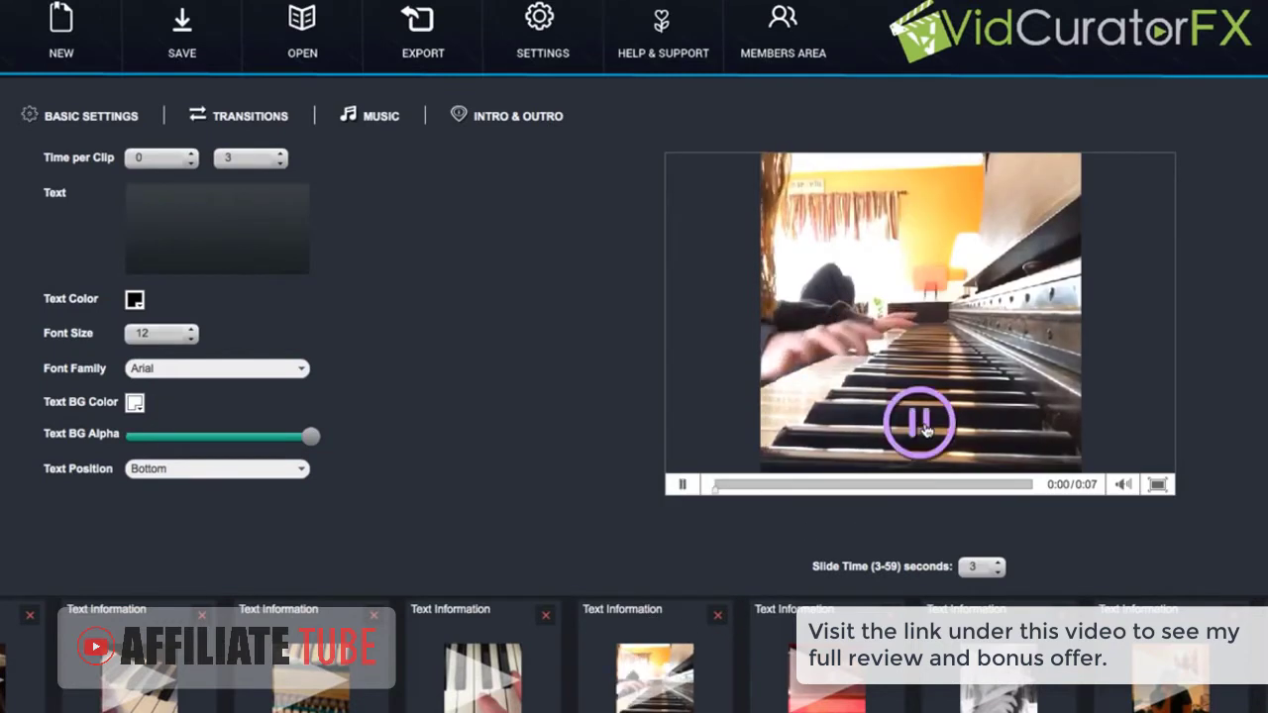
left_click(682, 484)
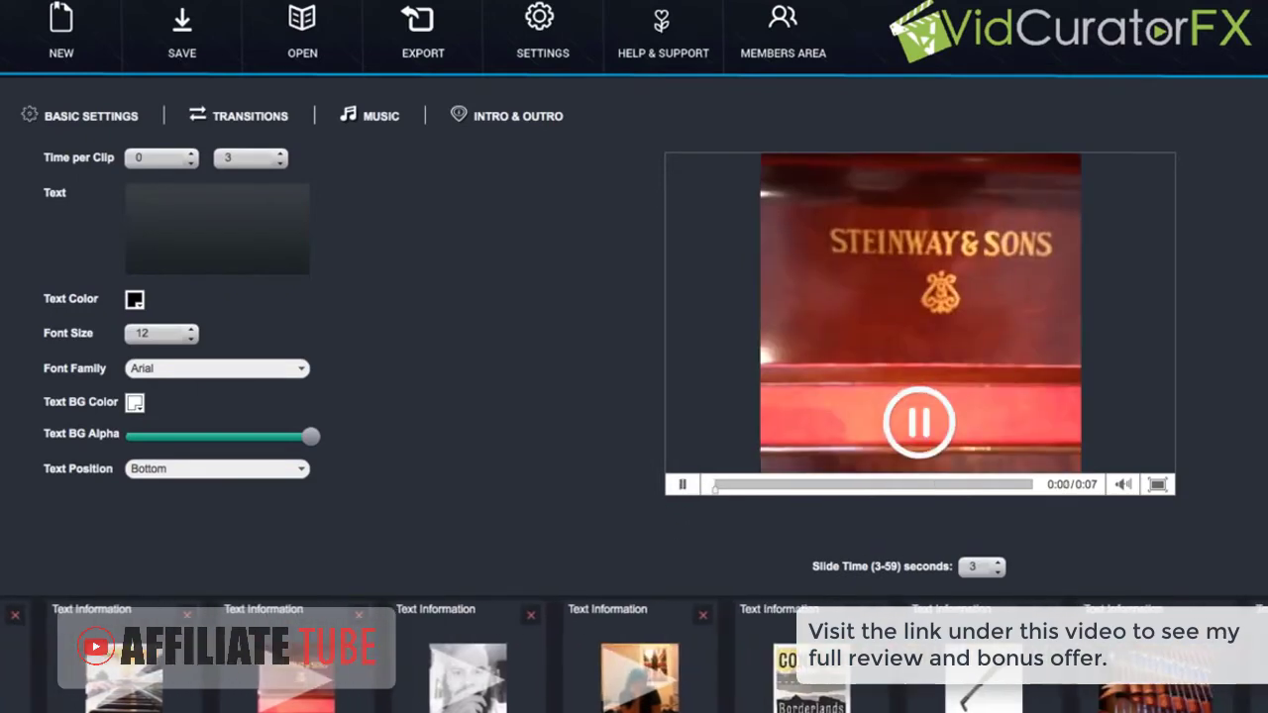
left_click(261, 673)
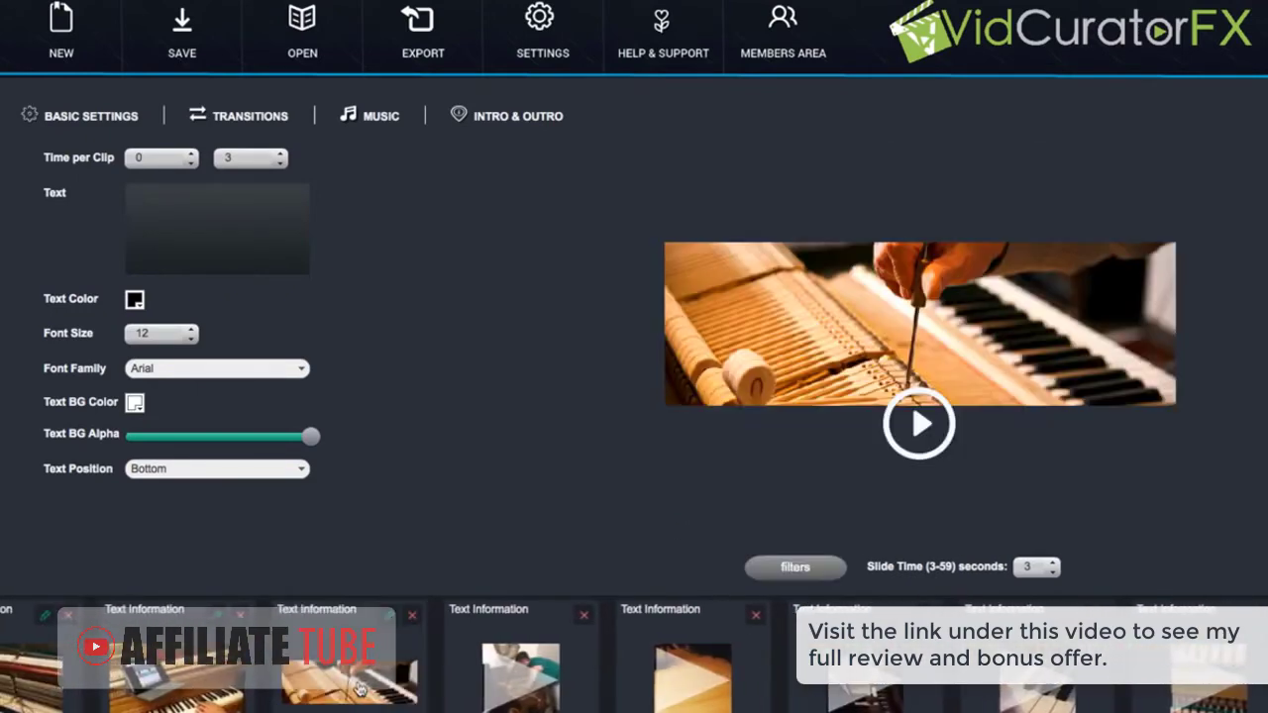
left_click(190, 682)
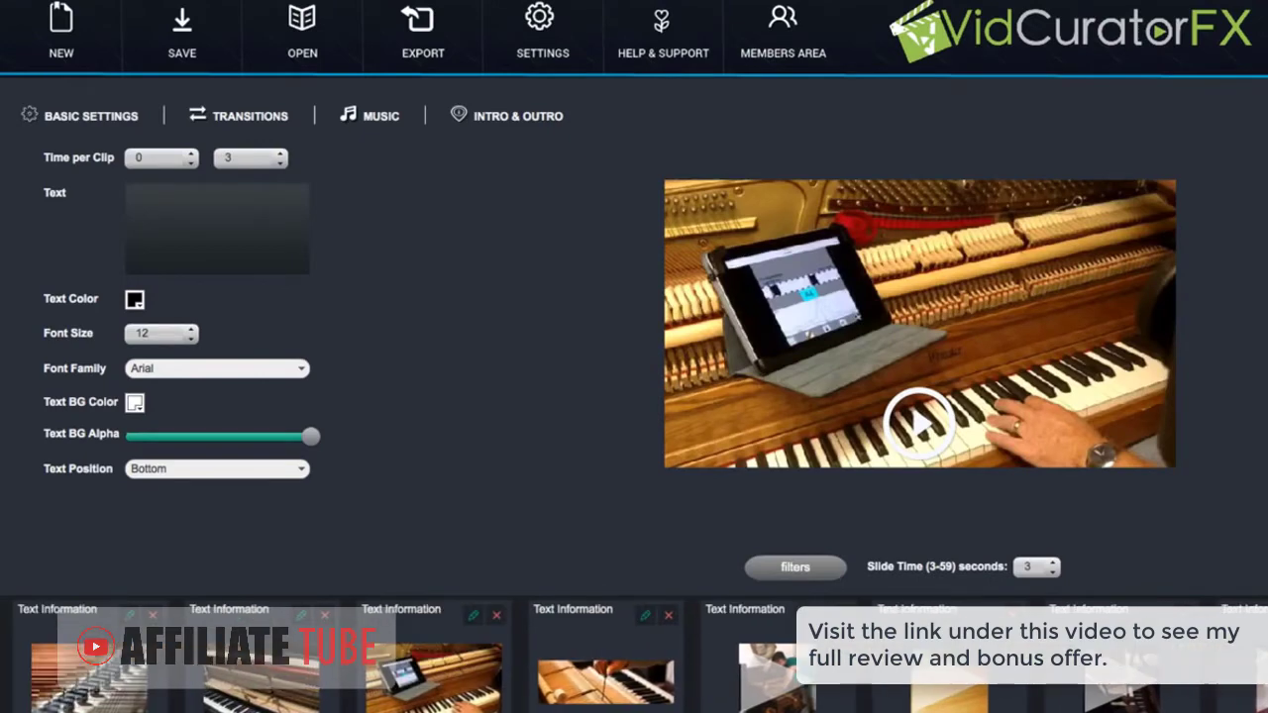
Swap the third slide's image twice for another downloaded picture, then preview the tuning-hammer slide
left_click(475, 617)
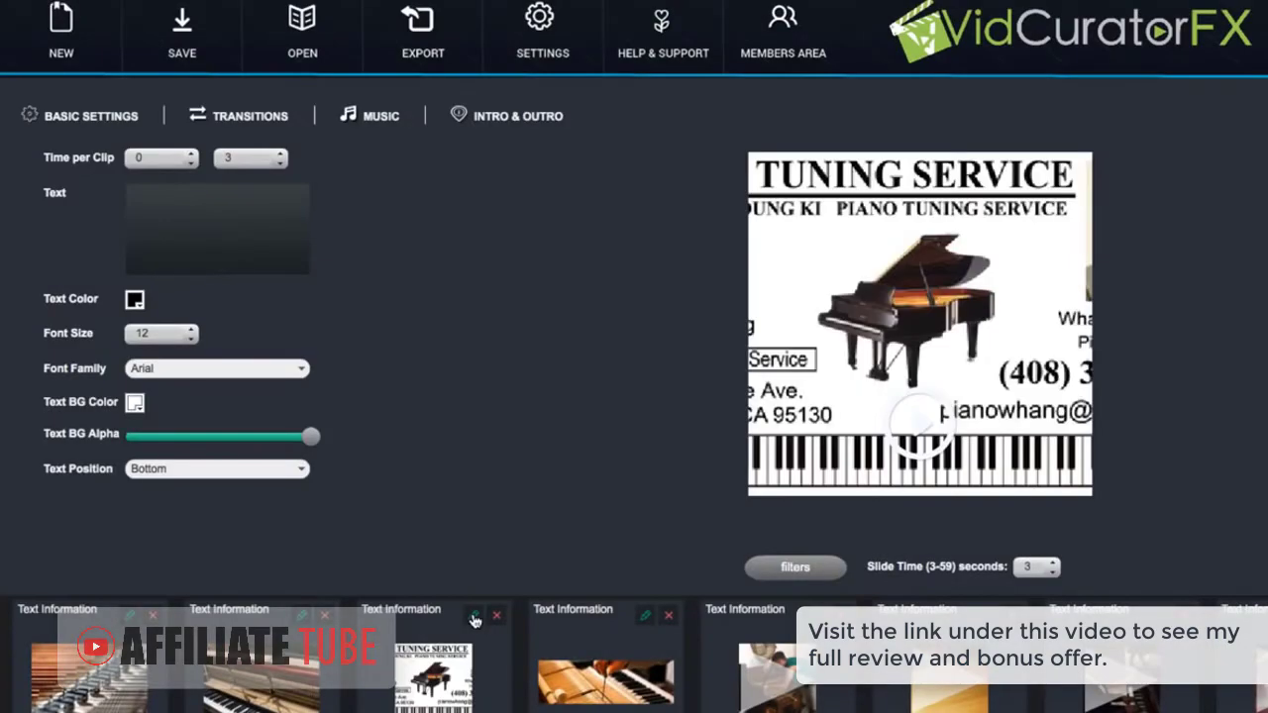
left_click(475, 618)
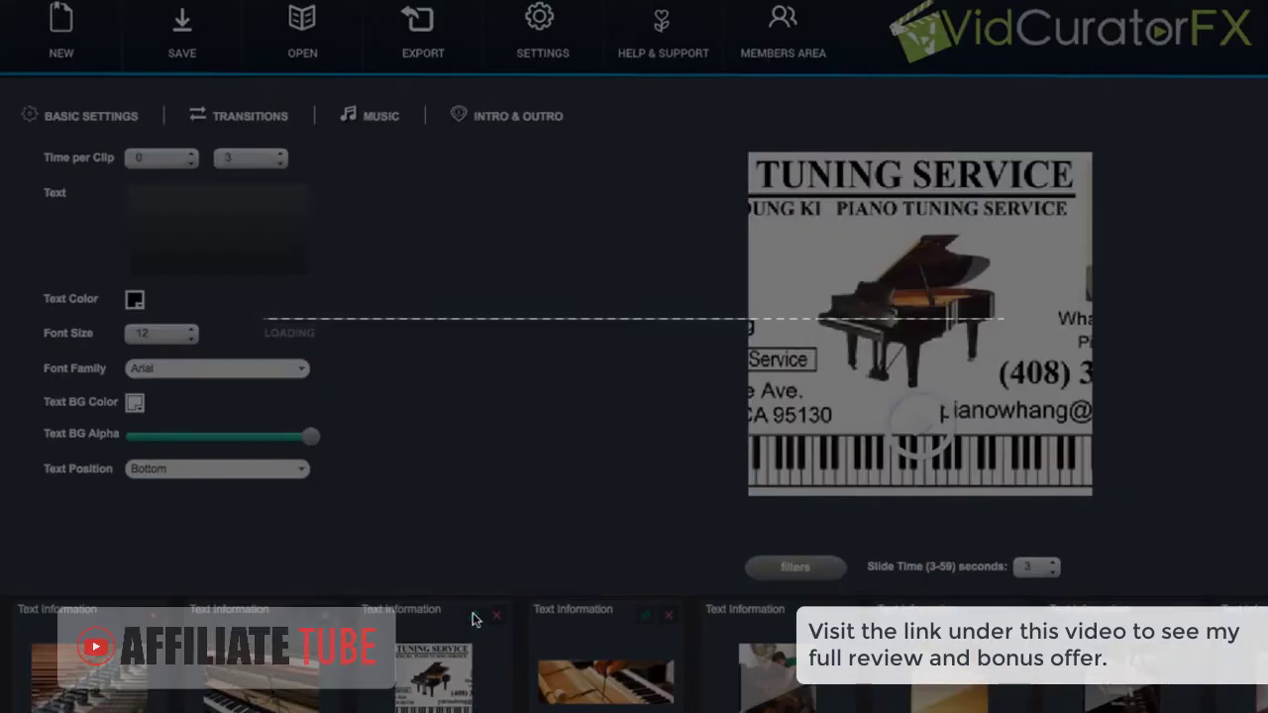
scroll(634, 654, "right", 5)
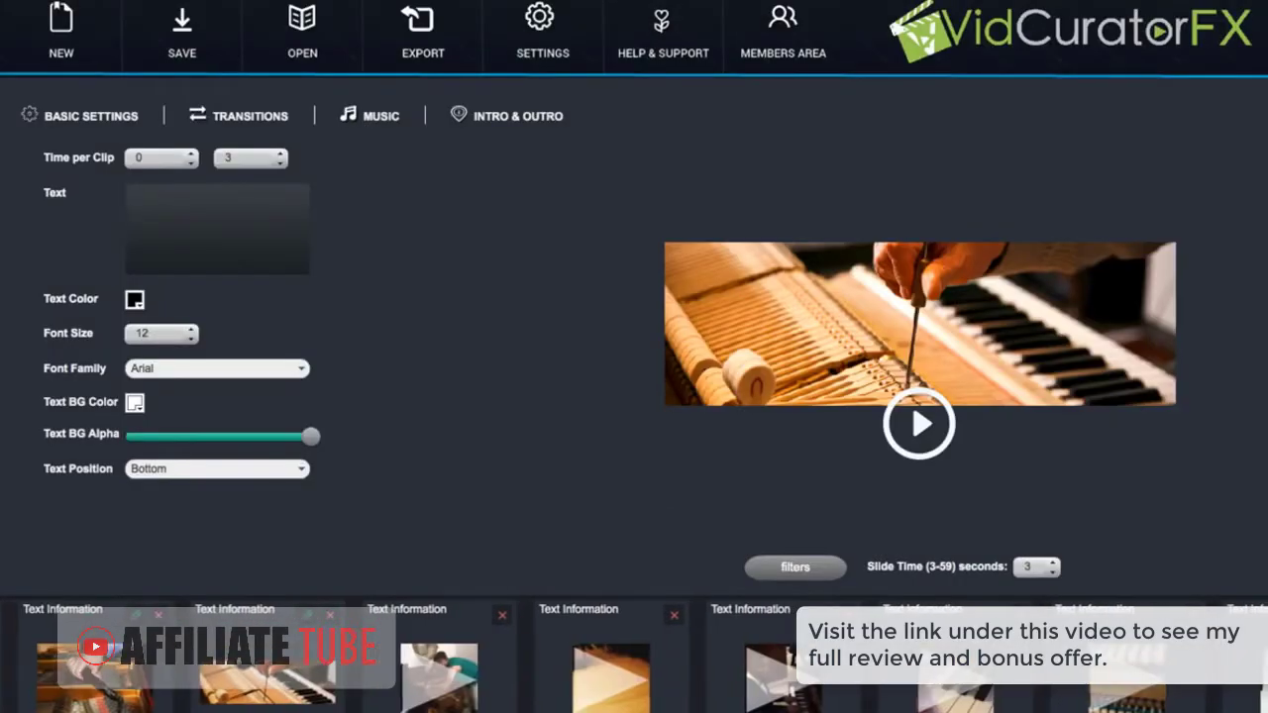
scroll(939, 700, "right", 5)
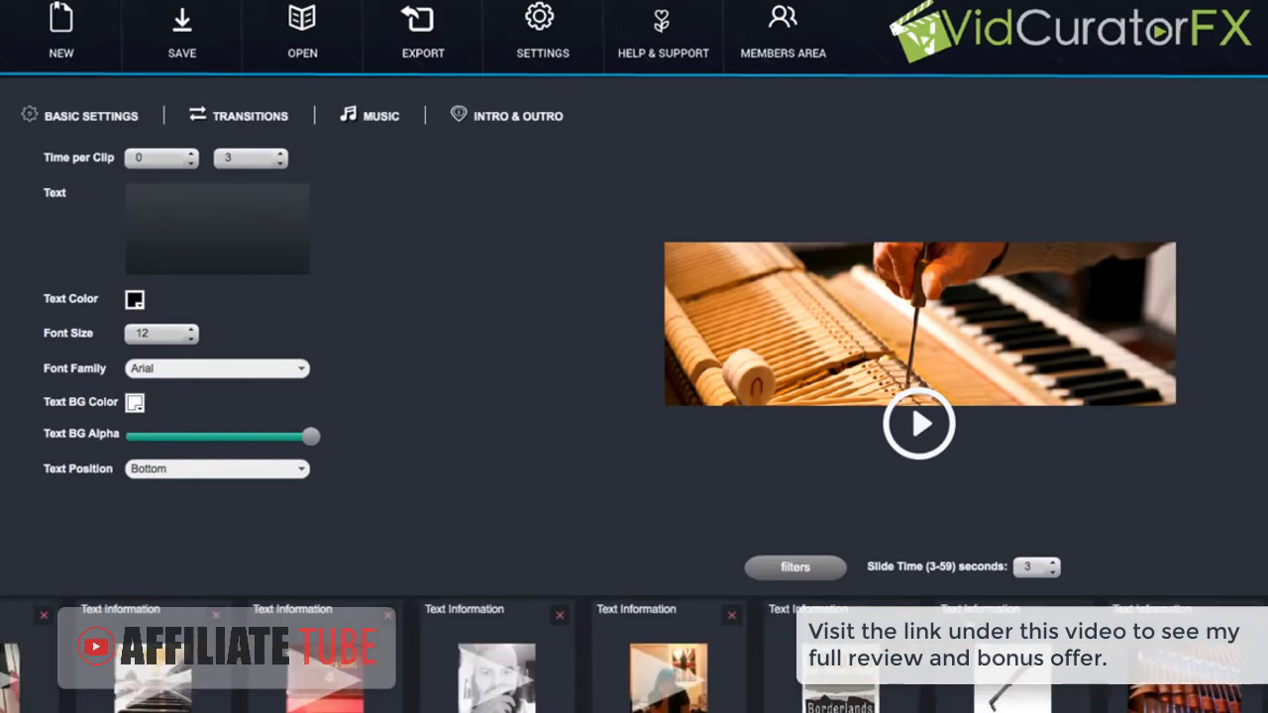
left_click(969, 627)
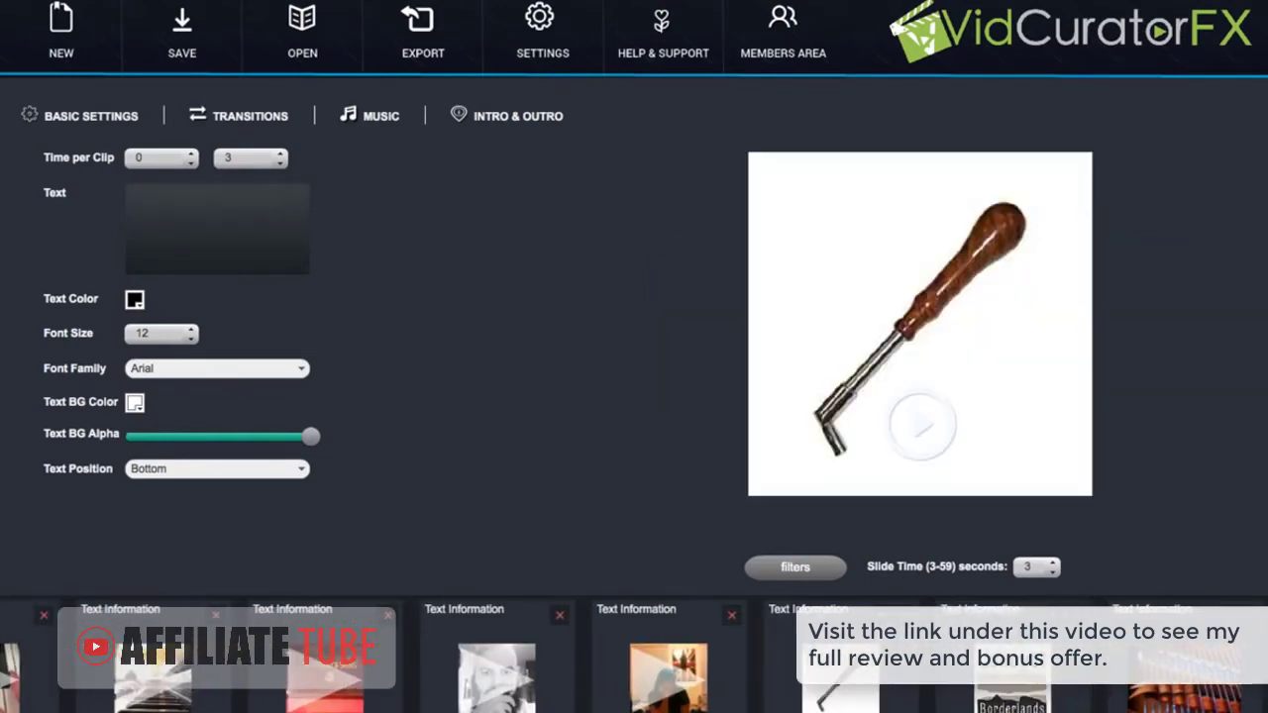
scroll(634, 659, "right", 5)
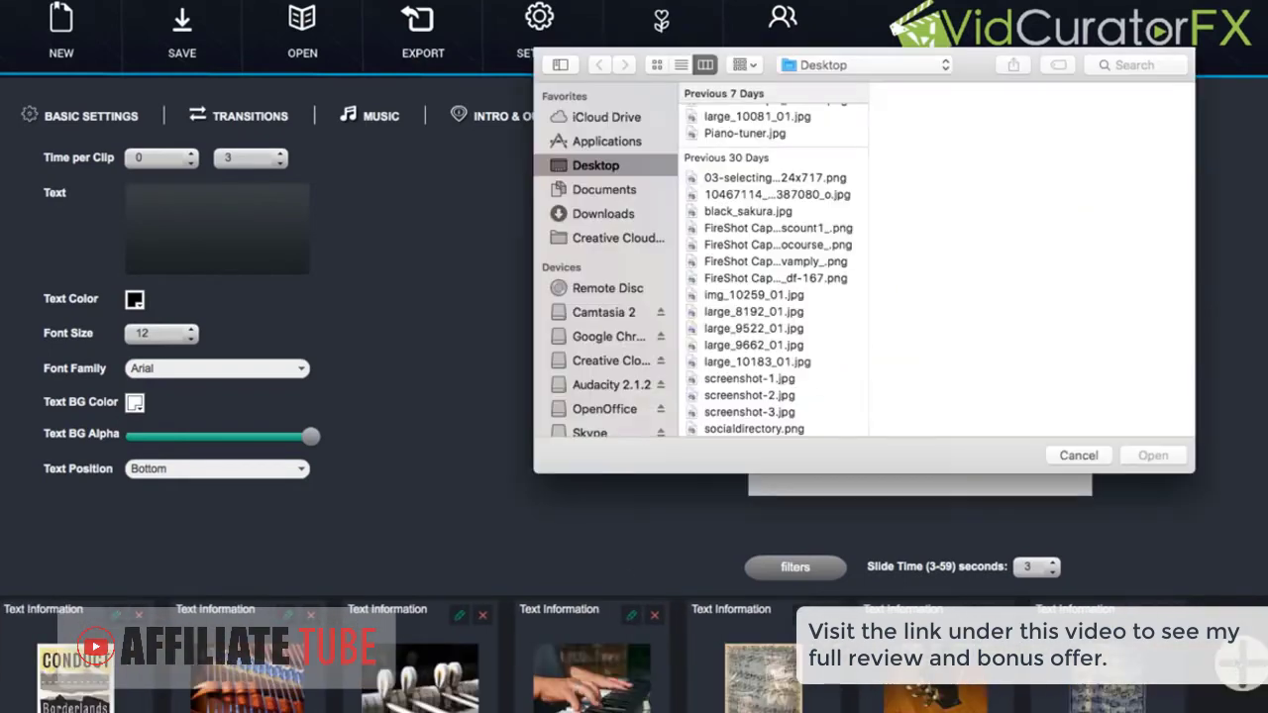
left_click(1079, 455)
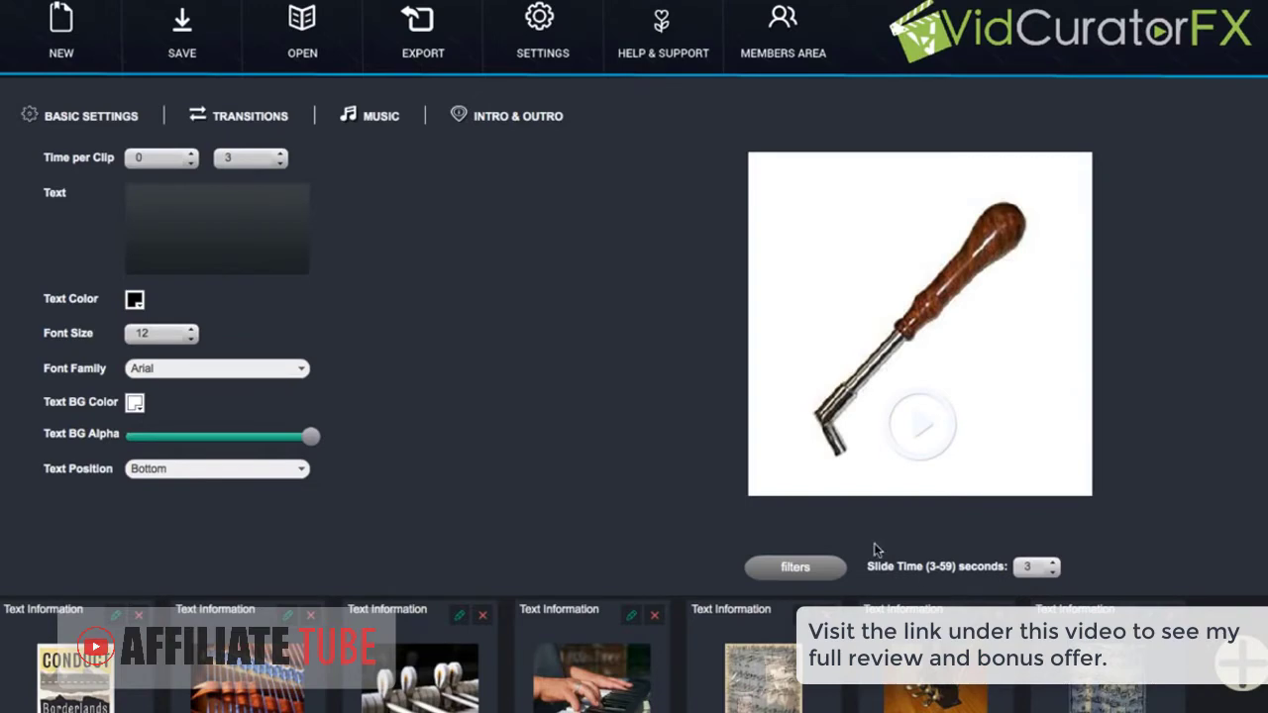
Set the sheet-music slide's duration to 4 seconds, applying no image filter
left_click(770, 627)
left_click(803, 569)
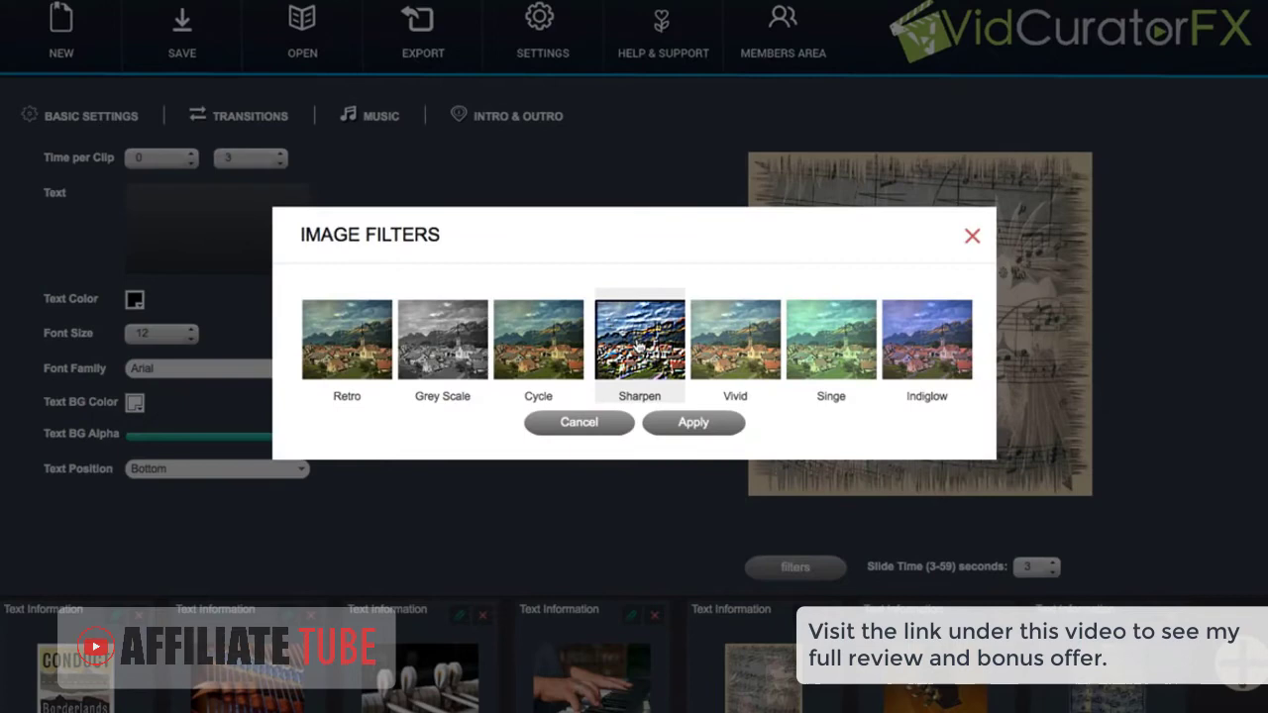
left_click(973, 238)
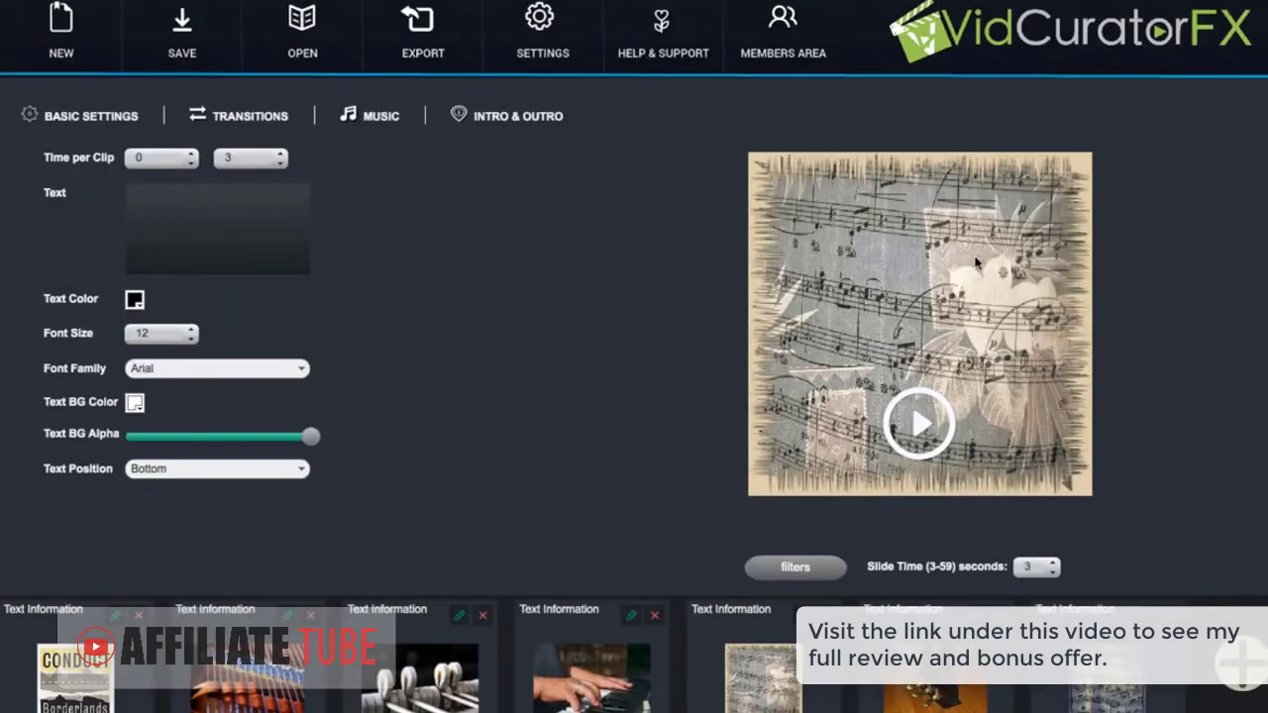
left_click(1054, 562)
left_click(1055, 562)
left_click(1054, 572)
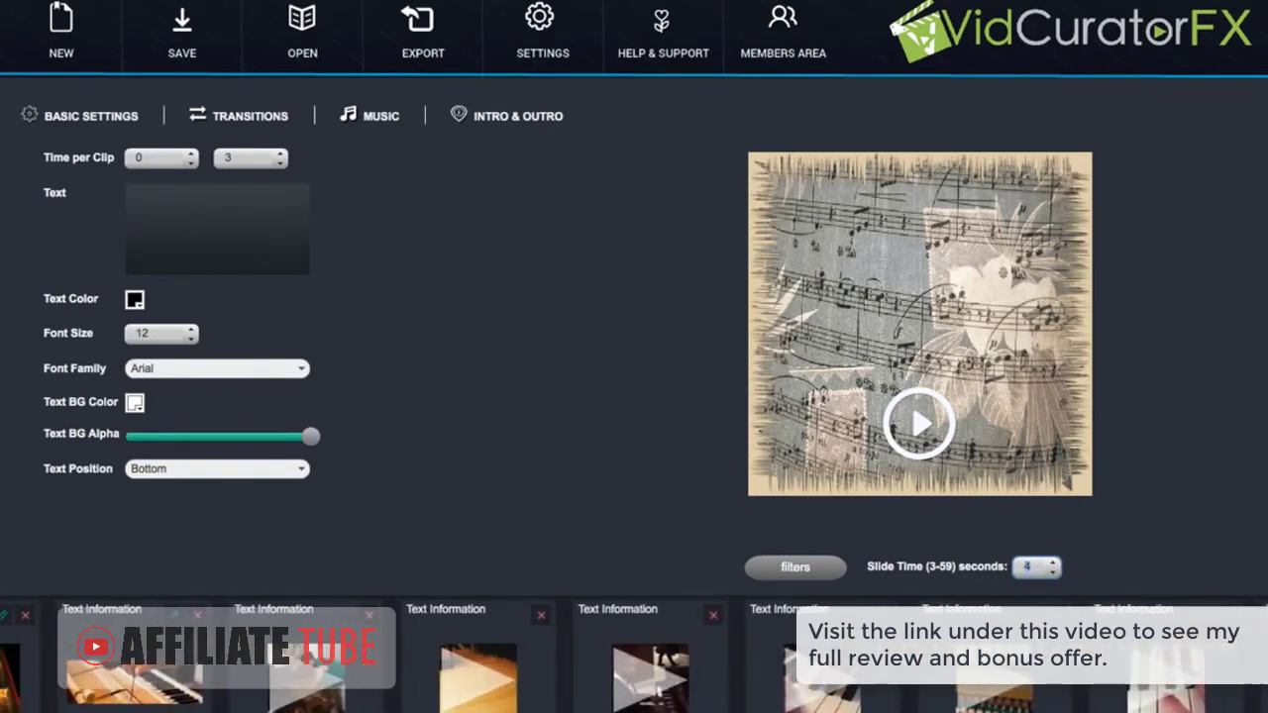
Enable the outro slide and set Piano-tuner.jpg as its background image
left_click(525, 115)
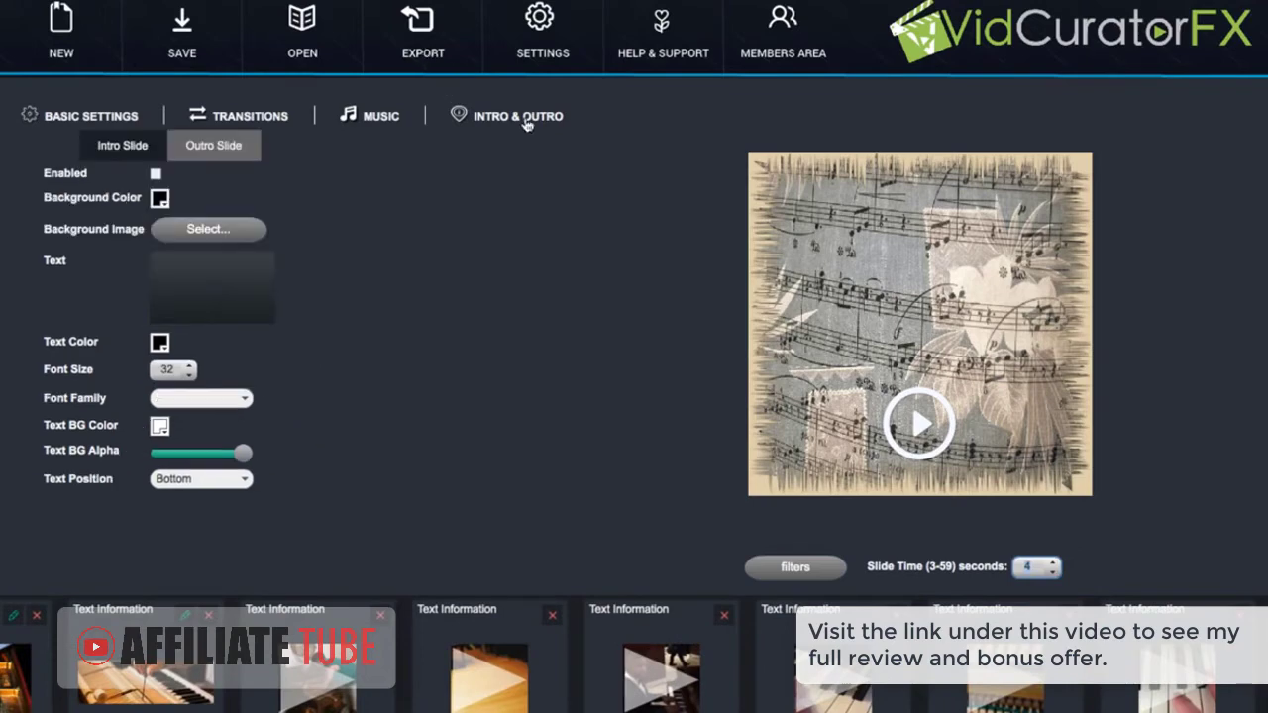
left_click(194, 228)
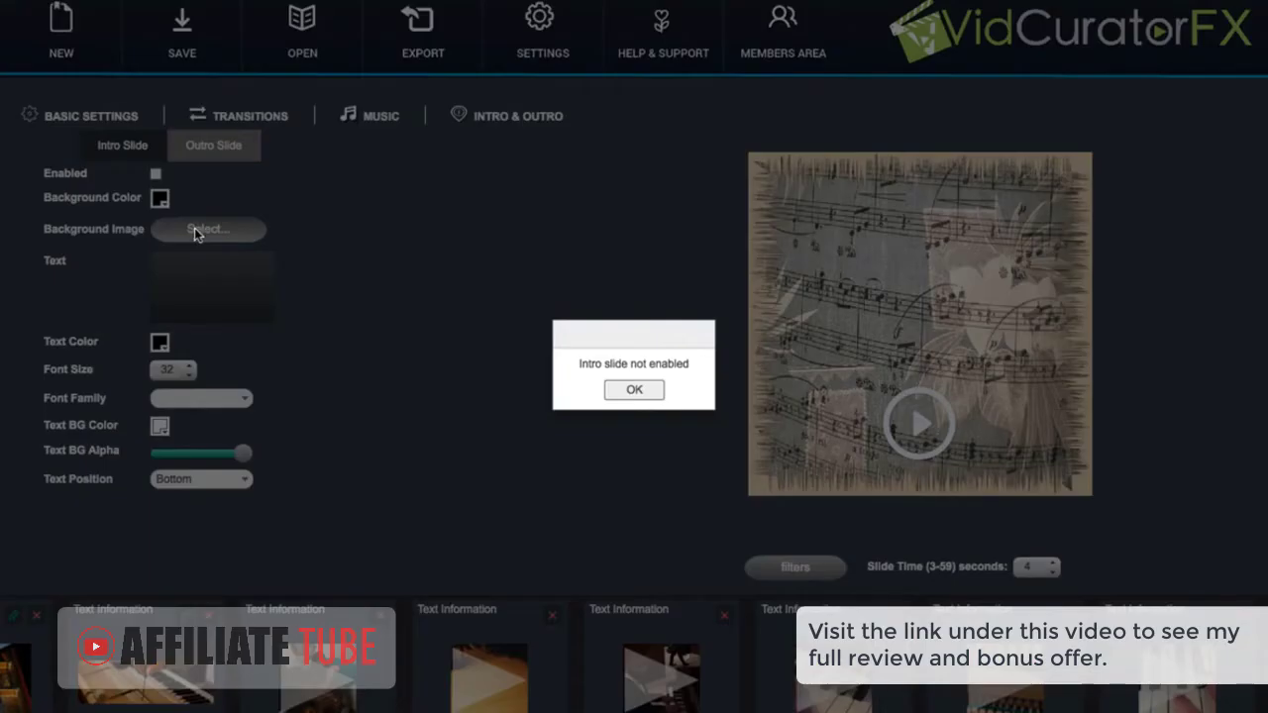
left_click(620, 389)
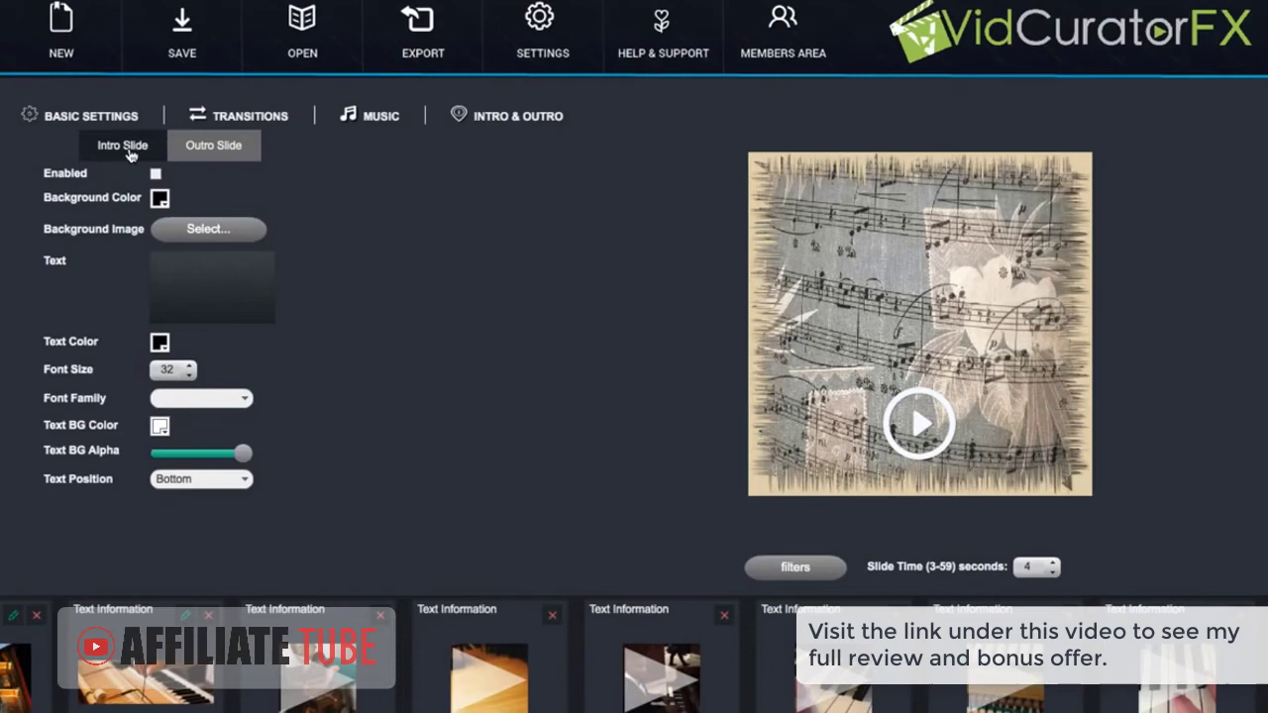
left_click(155, 174)
left_click(193, 231)
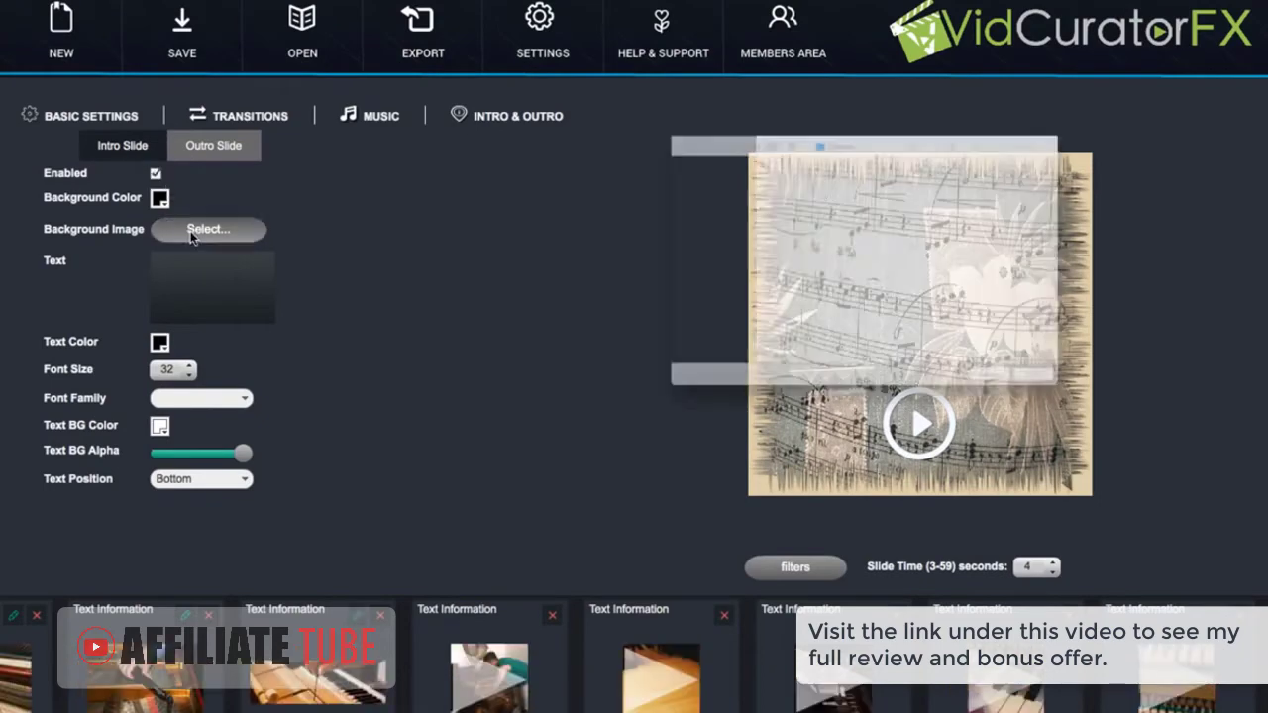
left_click(750, 134)
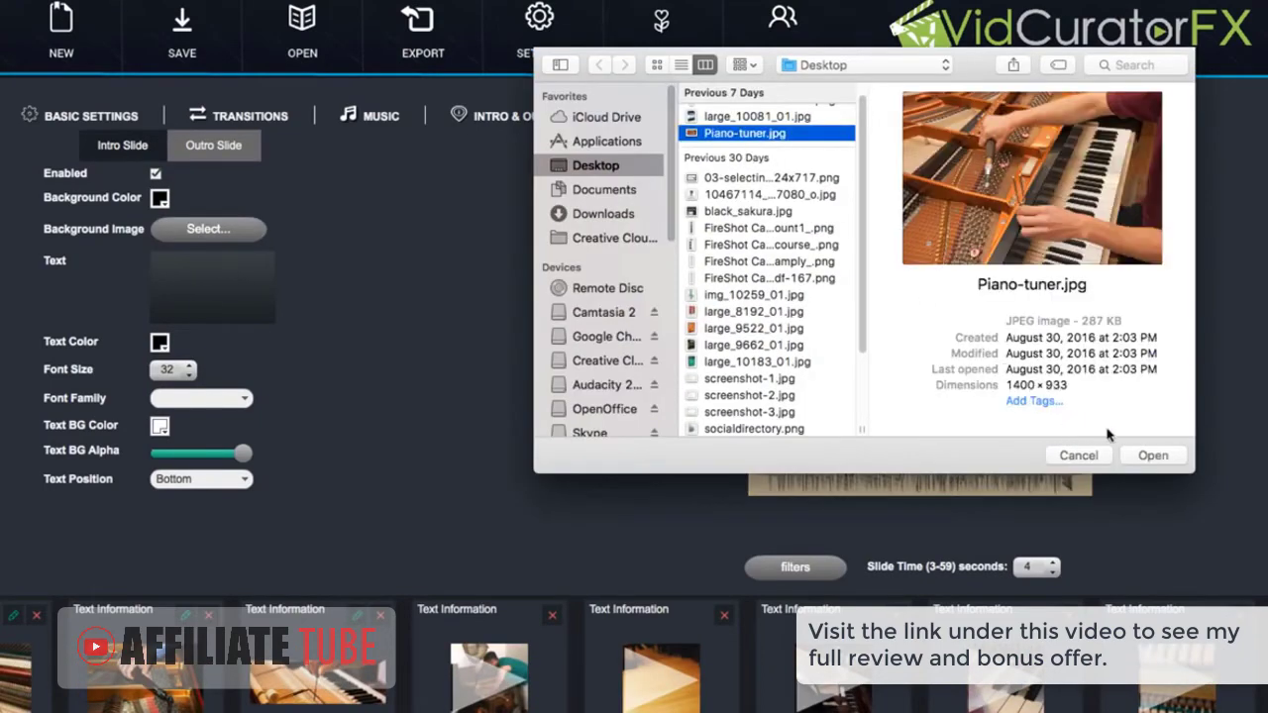
left_click(1149, 456)
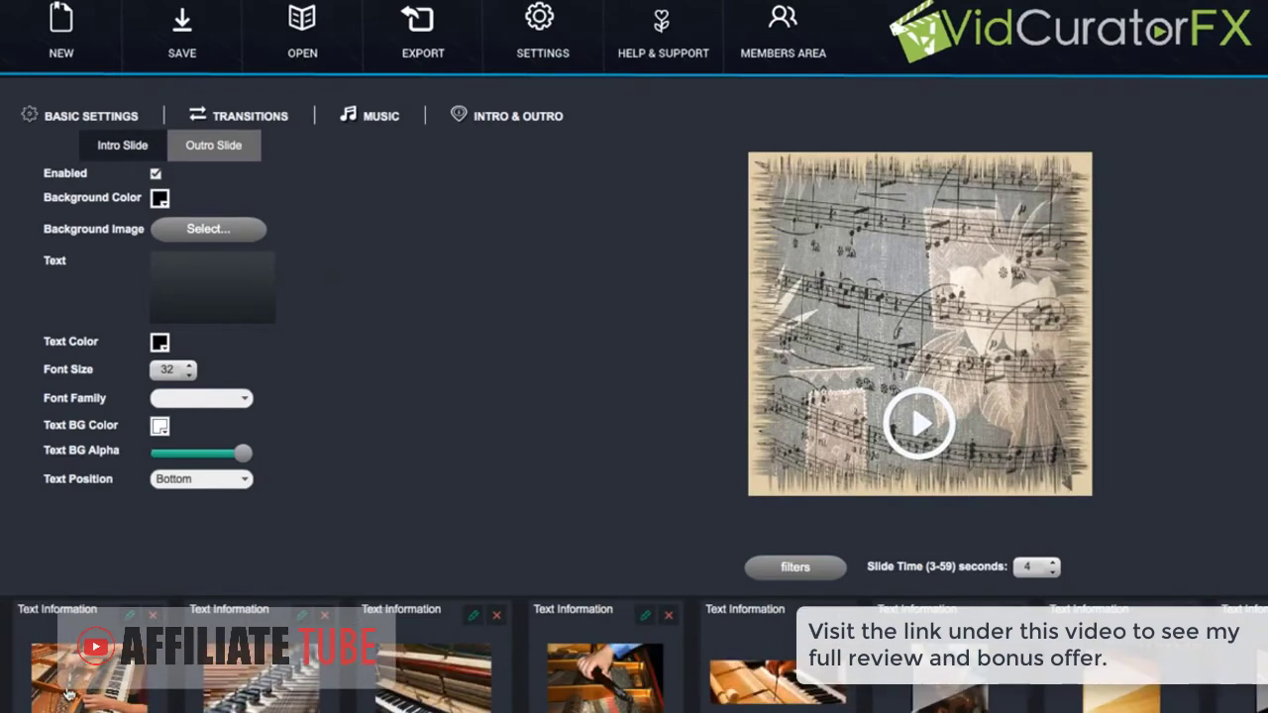
Caption the outro 'Piano Tuning Cranberry PA', centred, with text background alpha lowered to 0.66
left_click(193, 277)
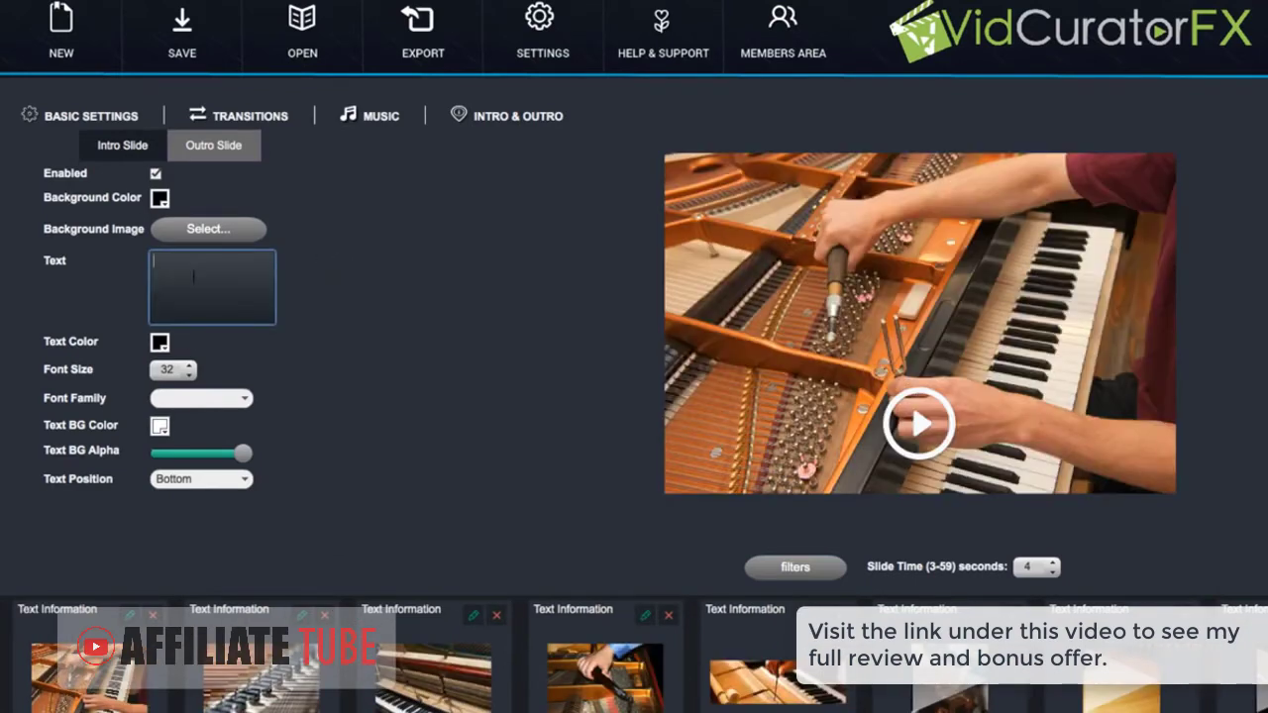
type("Piano Tuni")
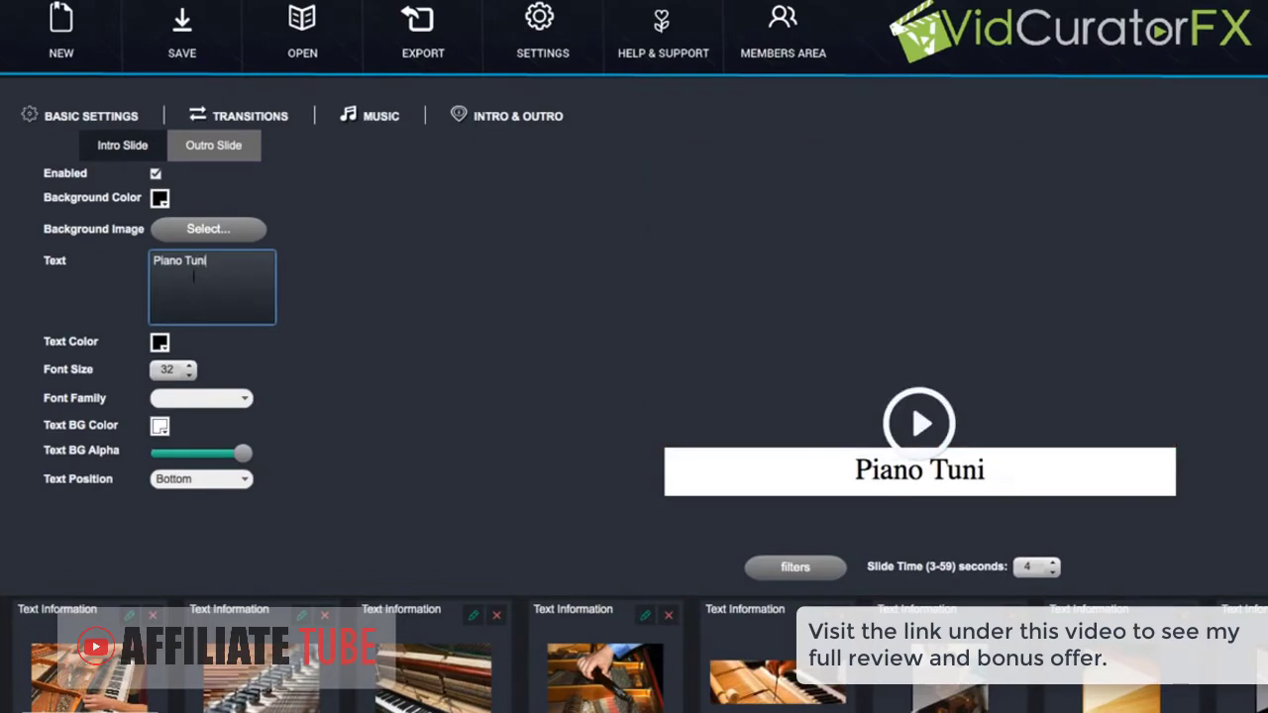
type("ng Cranbe")
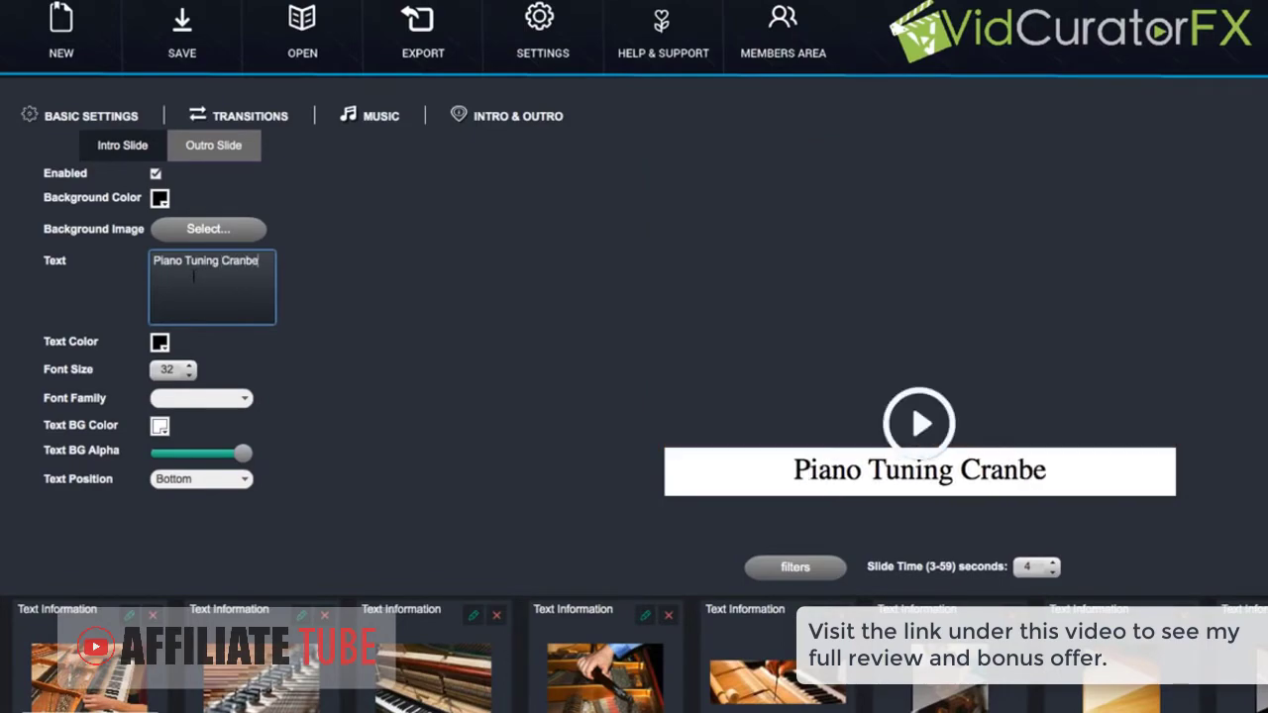
type("rry PA")
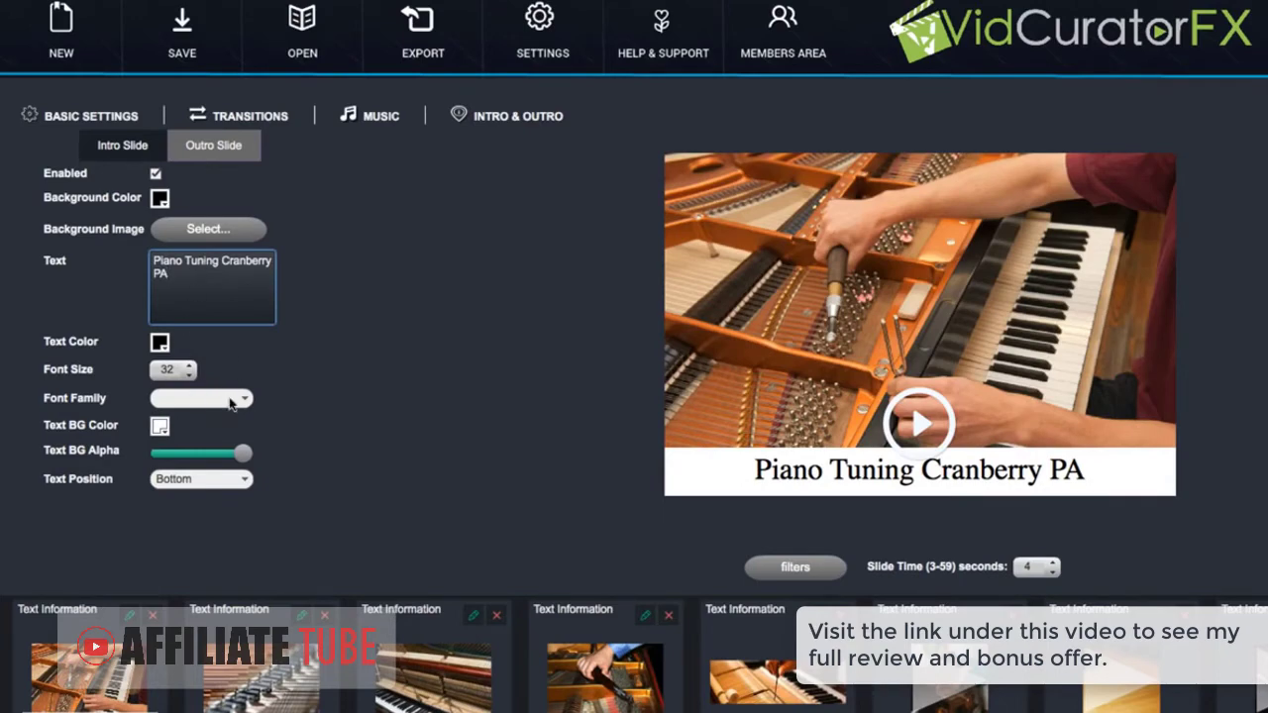
left_click(244, 483)
left_click(223, 521)
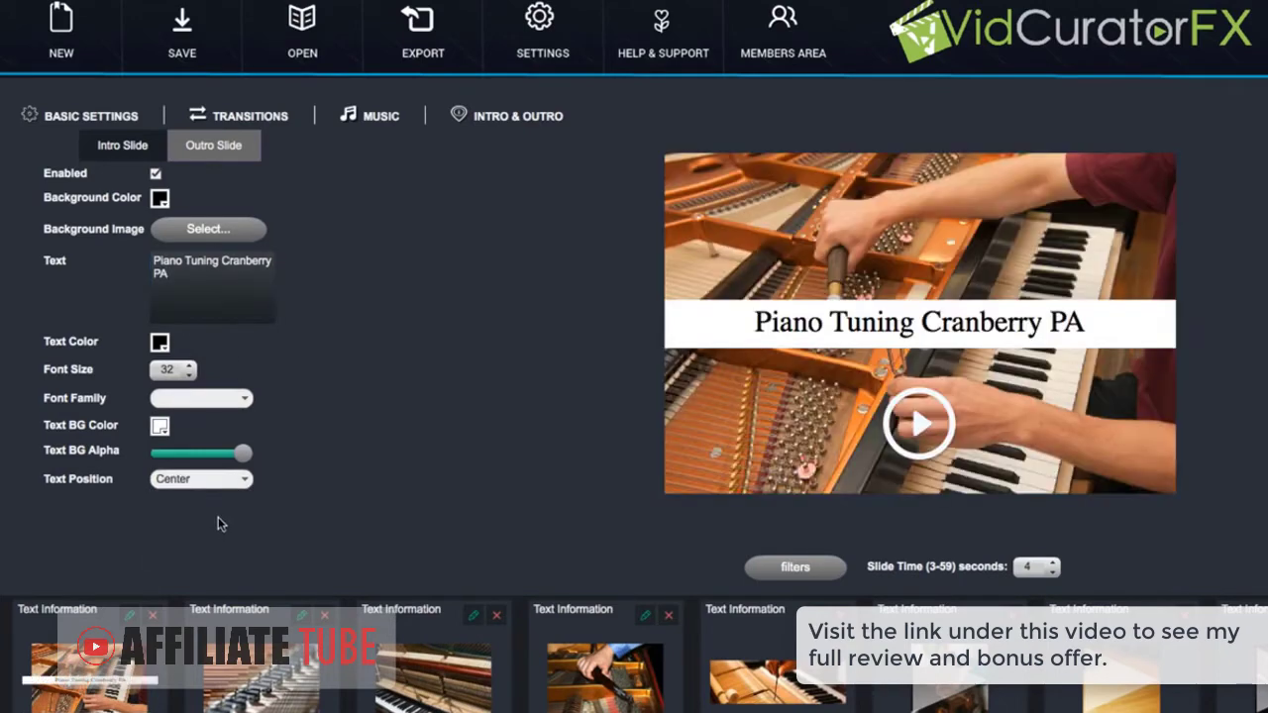
left_click_drag(243, 454, 200, 464)
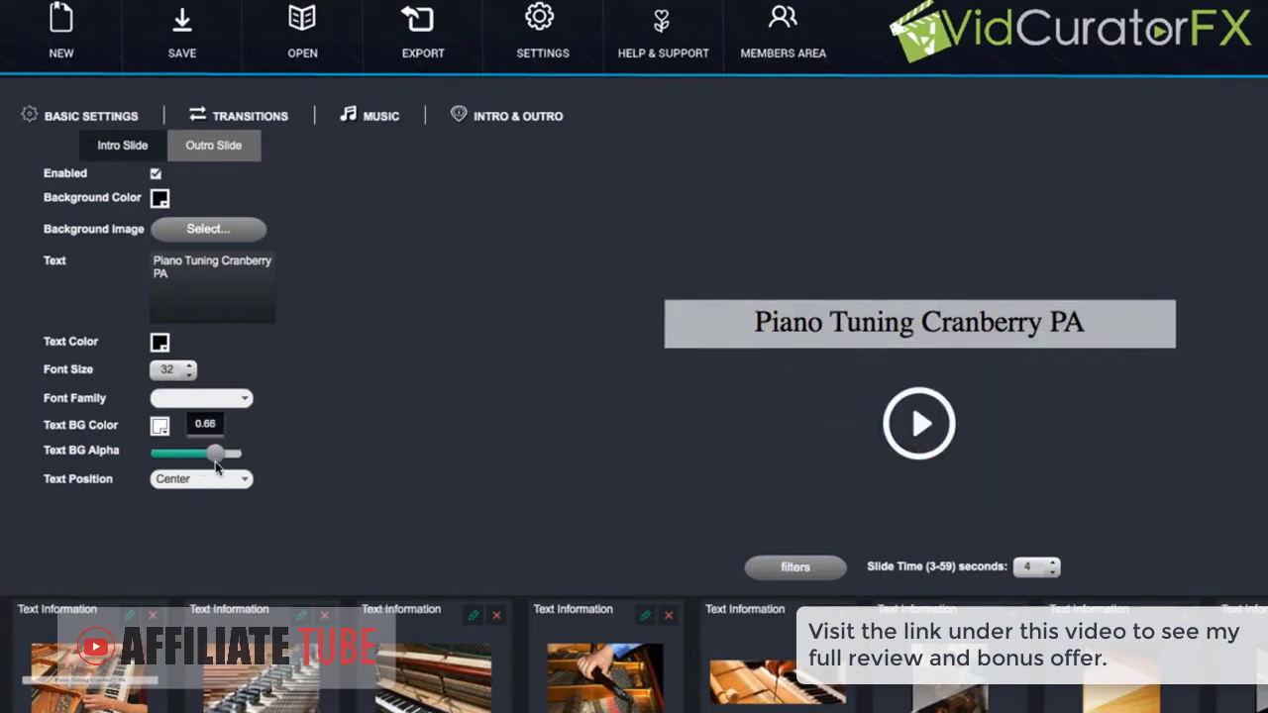
left_click(376, 116)
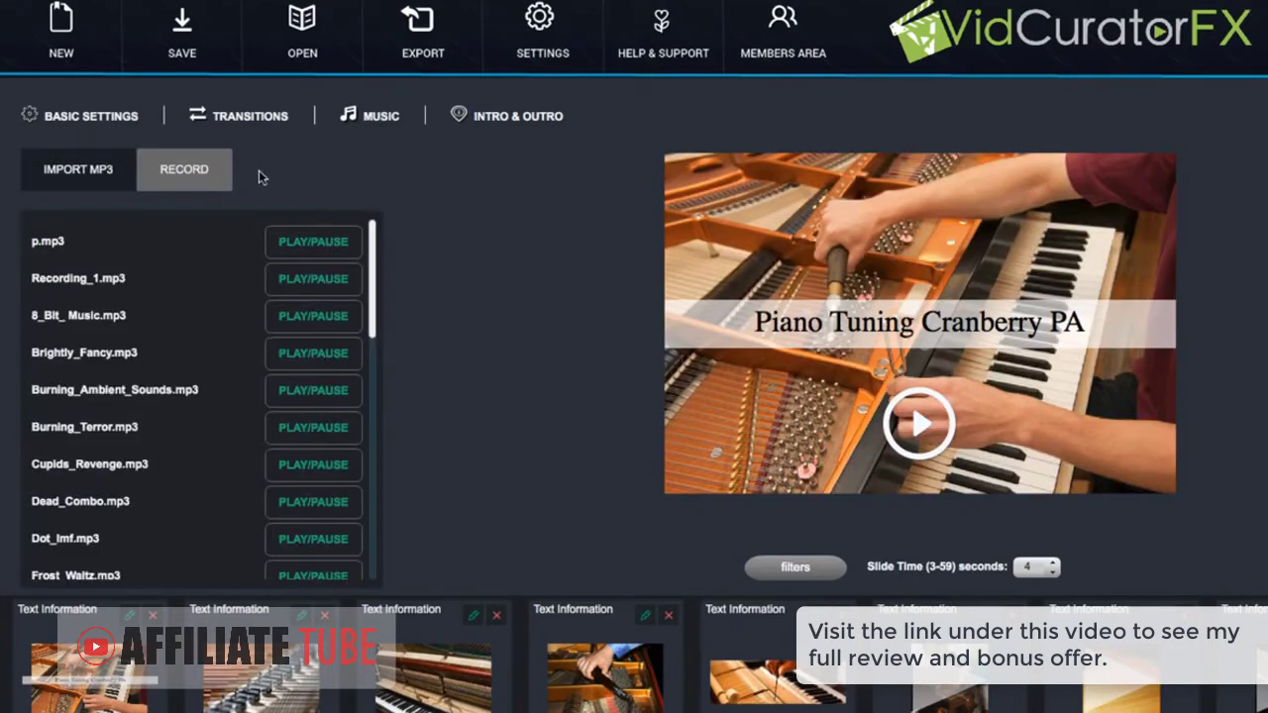
scroll(372, 312, "down", 2)
scroll(373, 312, "down", 10)
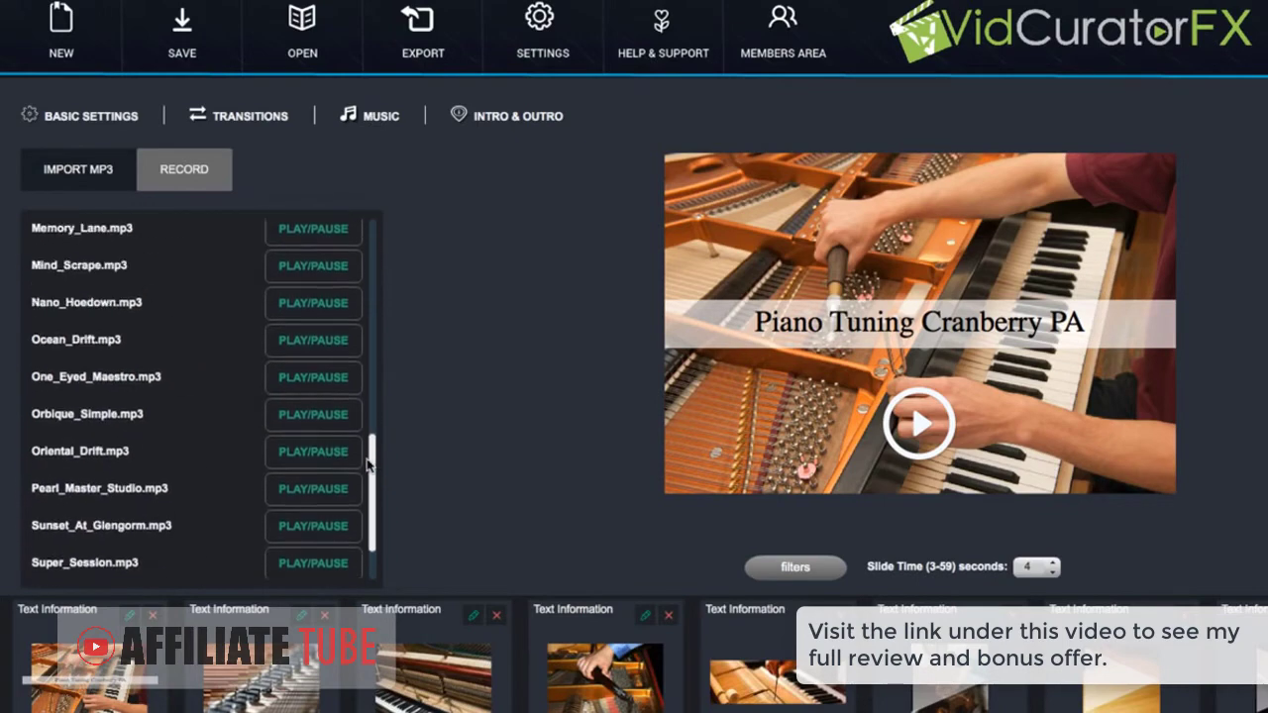
scroll(359, 275, "up", 15)
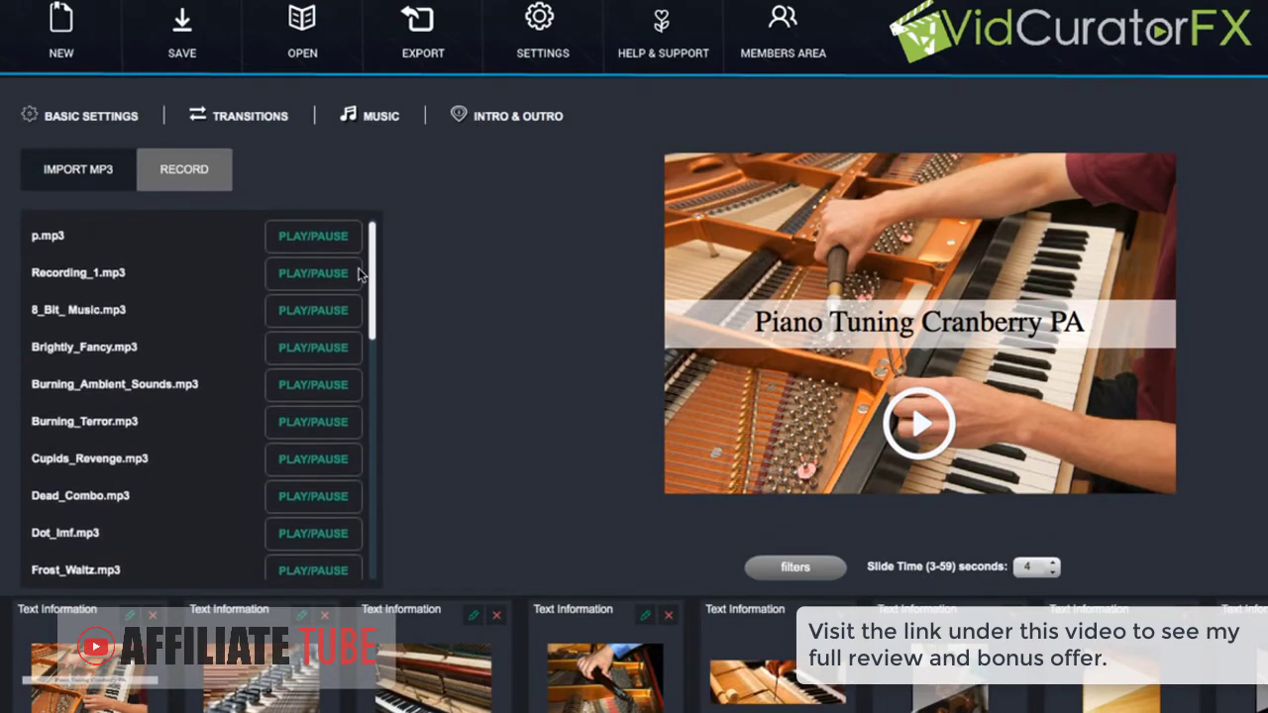
left_click(175, 167)
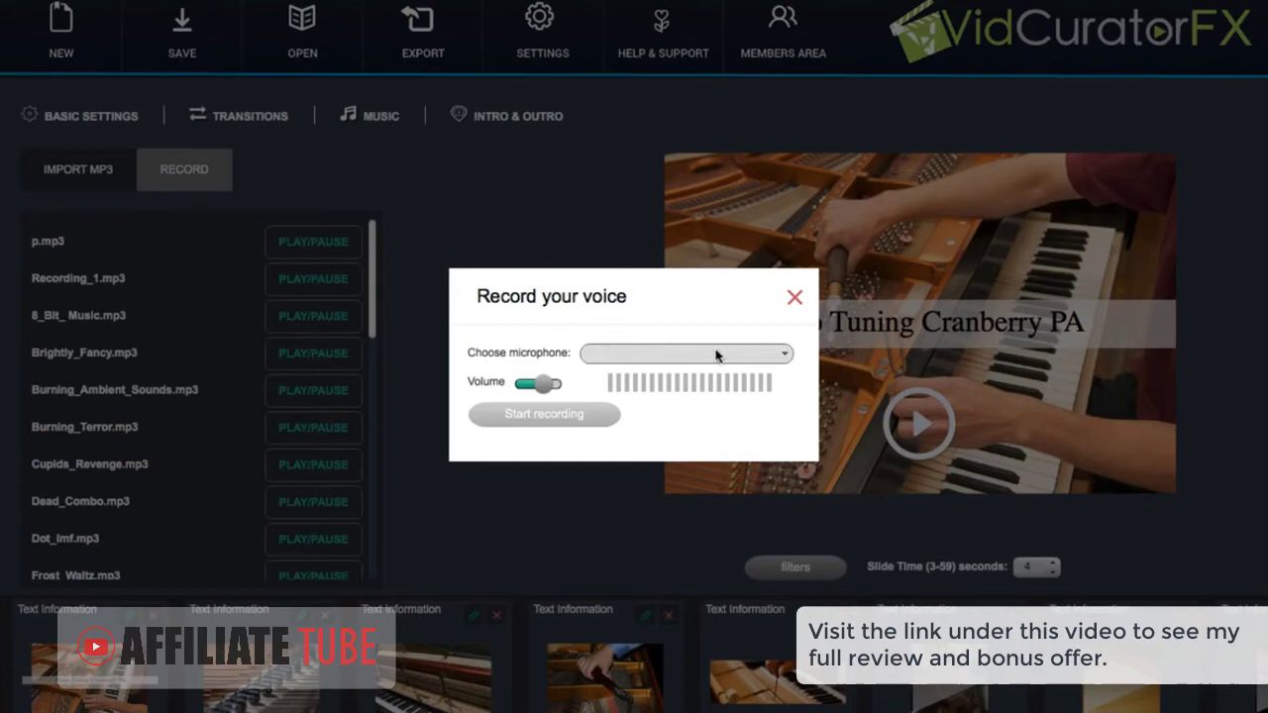
left_click(794, 297)
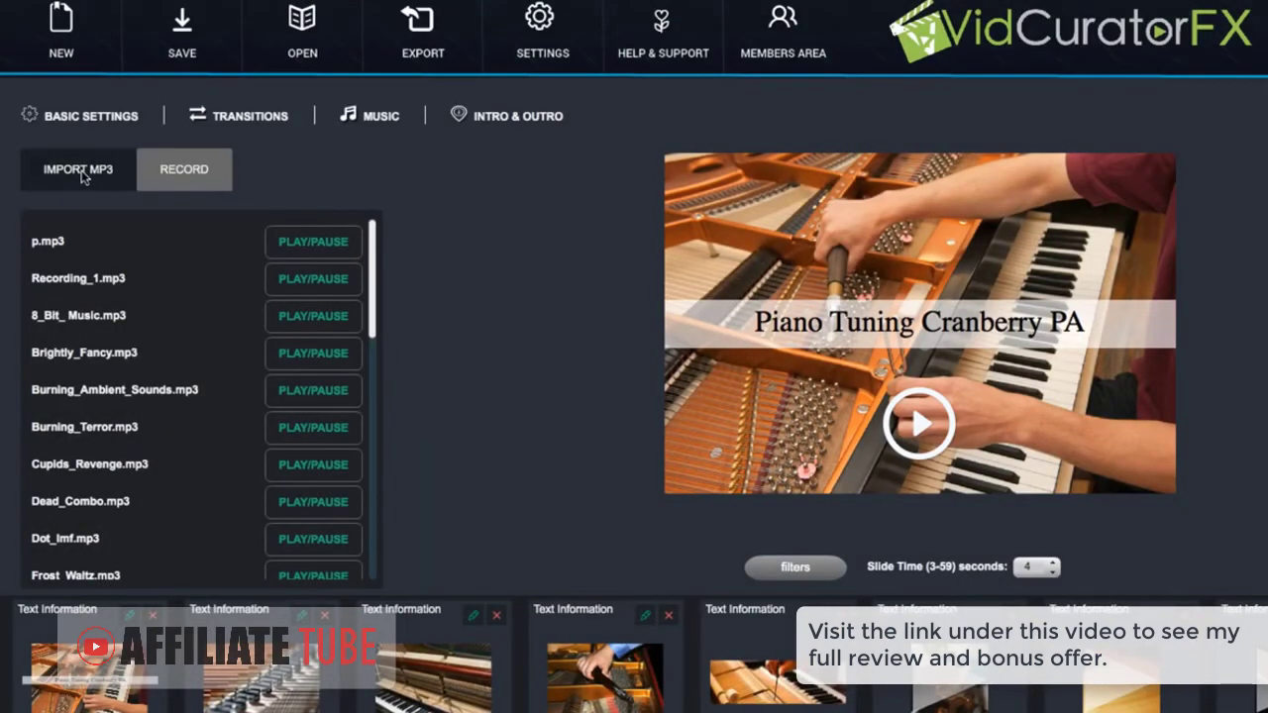
Browse the grid of available slide transitions
left_click(210, 119)
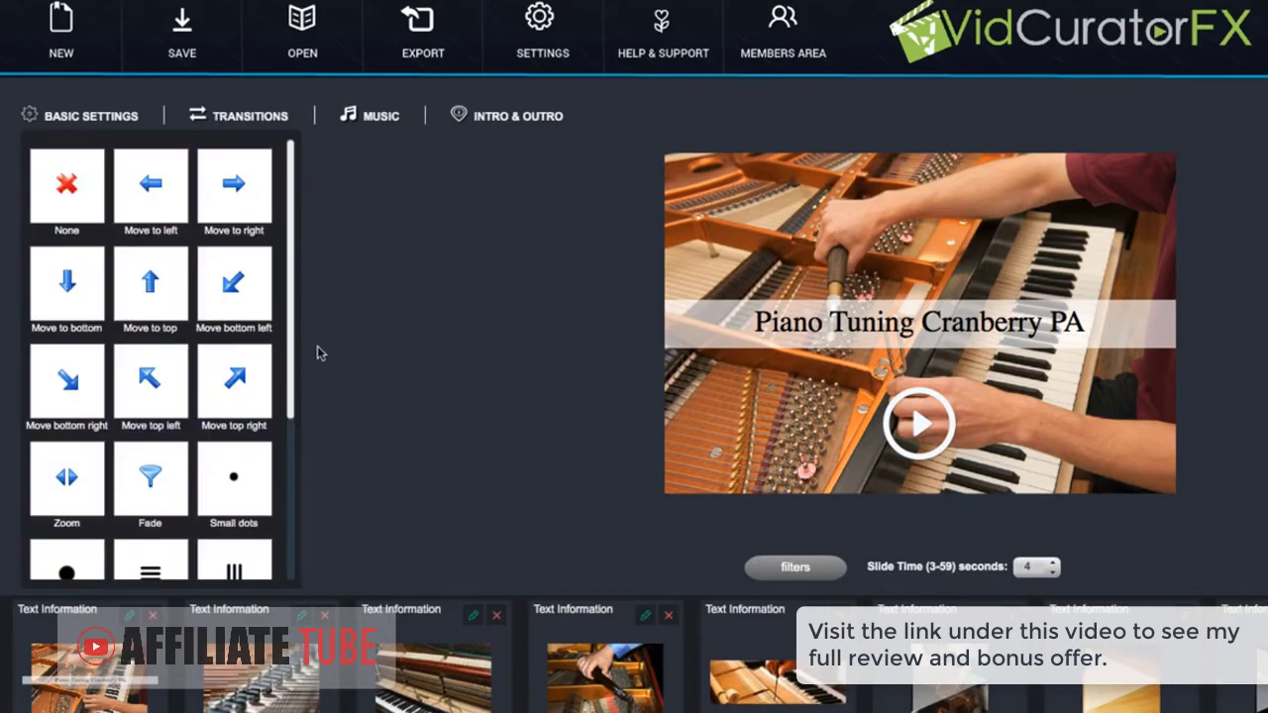
left_click_drag(295, 336, 278, 210)
Caption the piano-strings clip with a 'Call ... to Schedule' message containing the business phone number
left_click(109, 120)
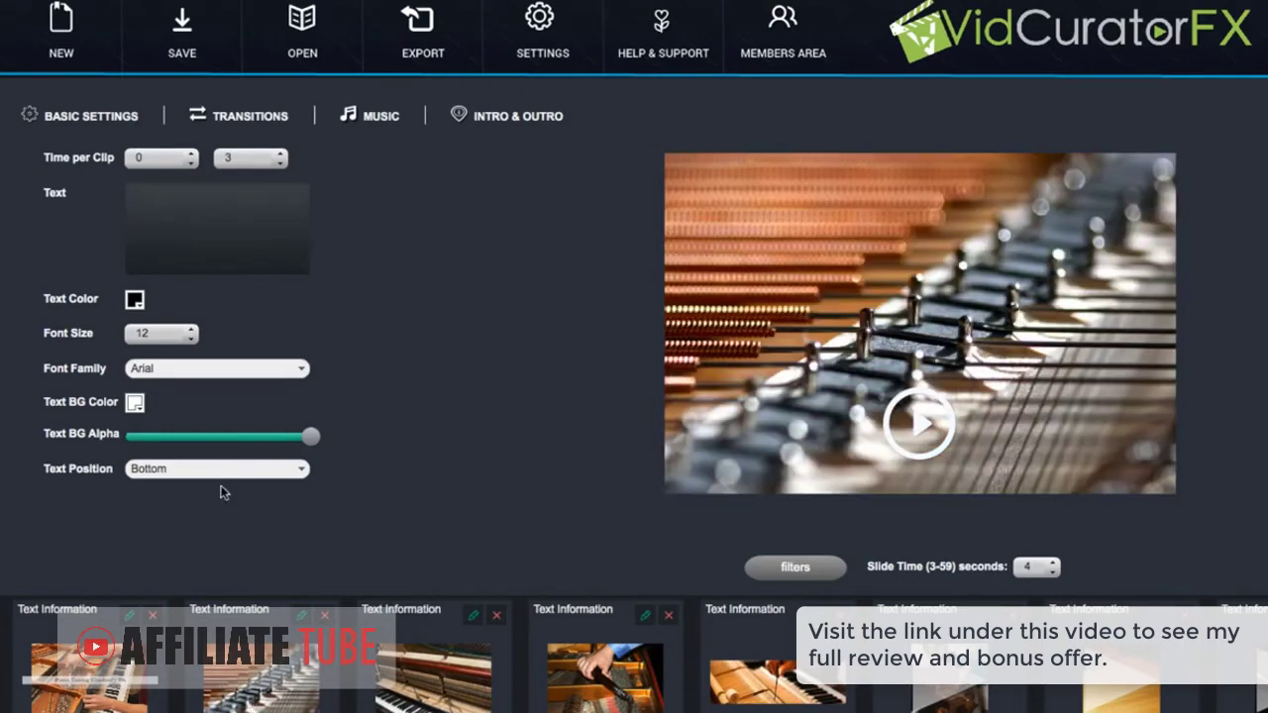
left_click(234, 235)
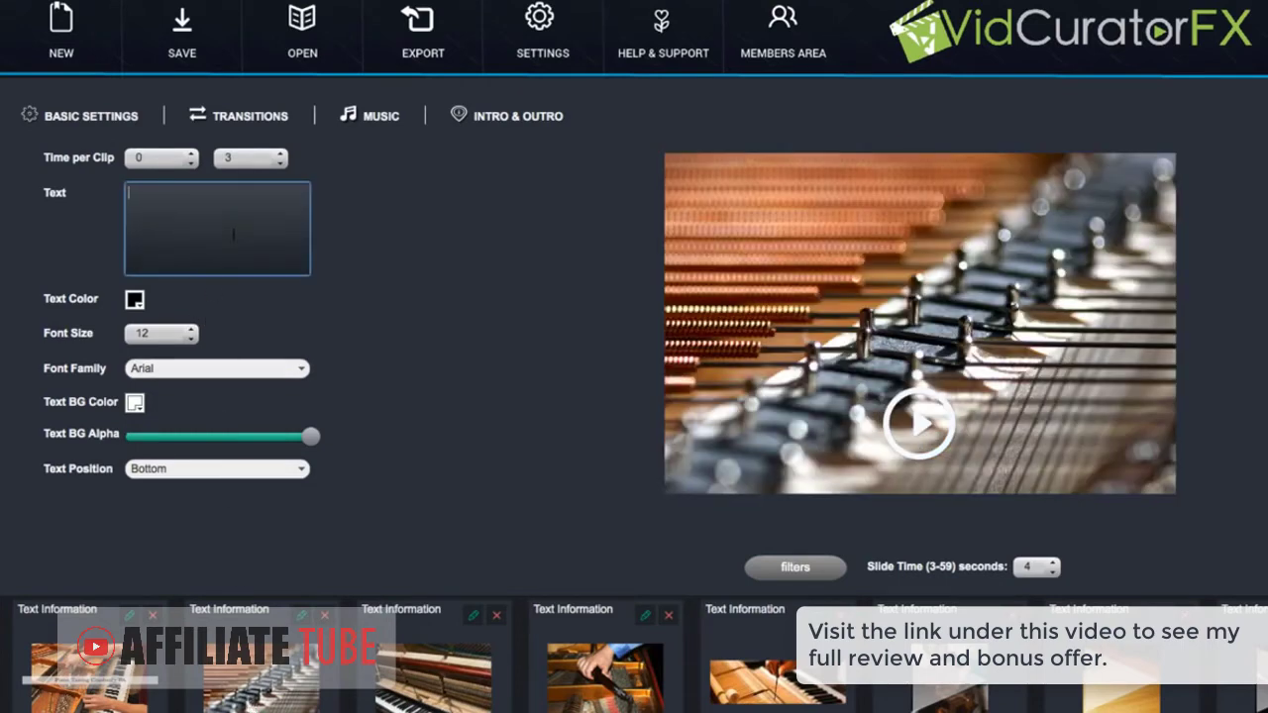
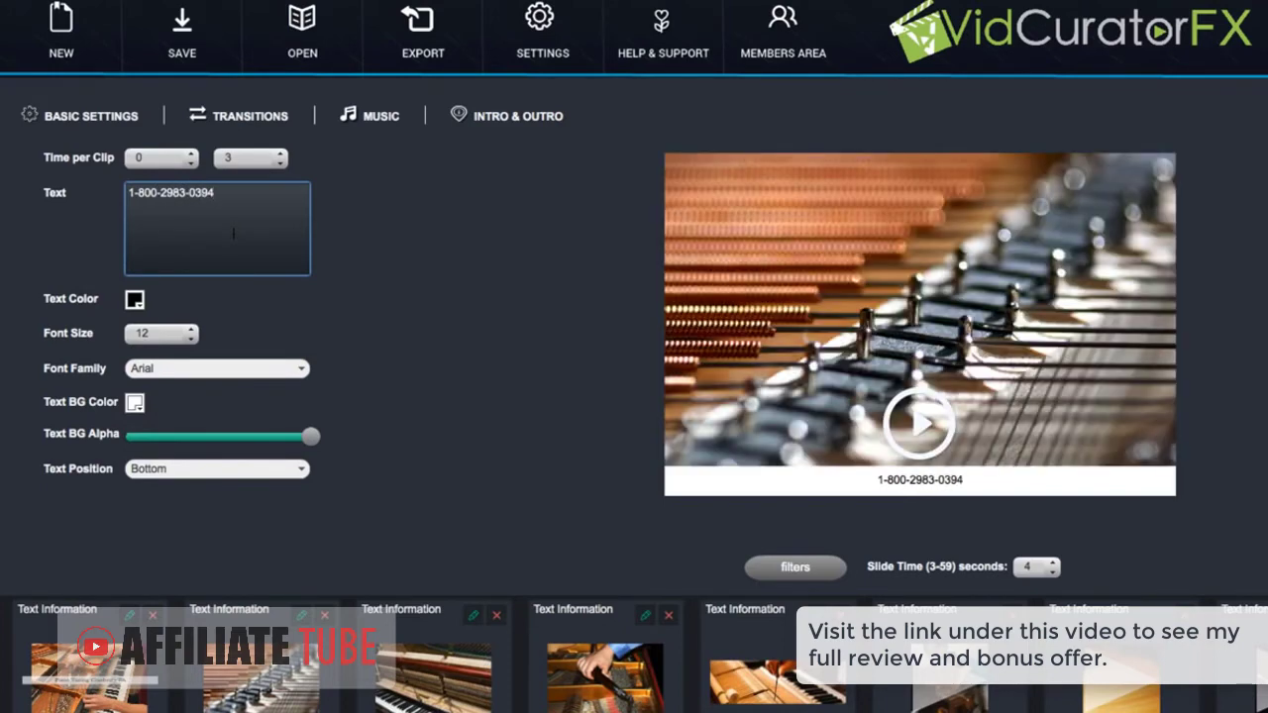
left_click(130, 192)
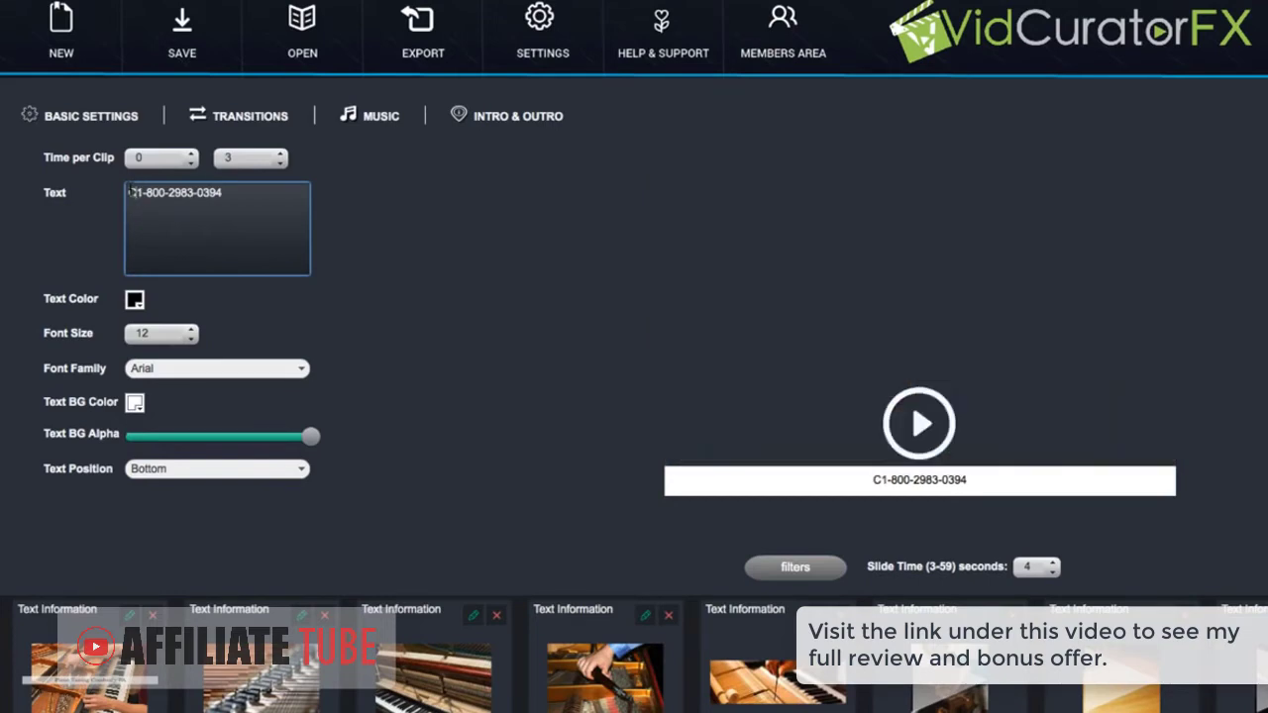
type(" to")
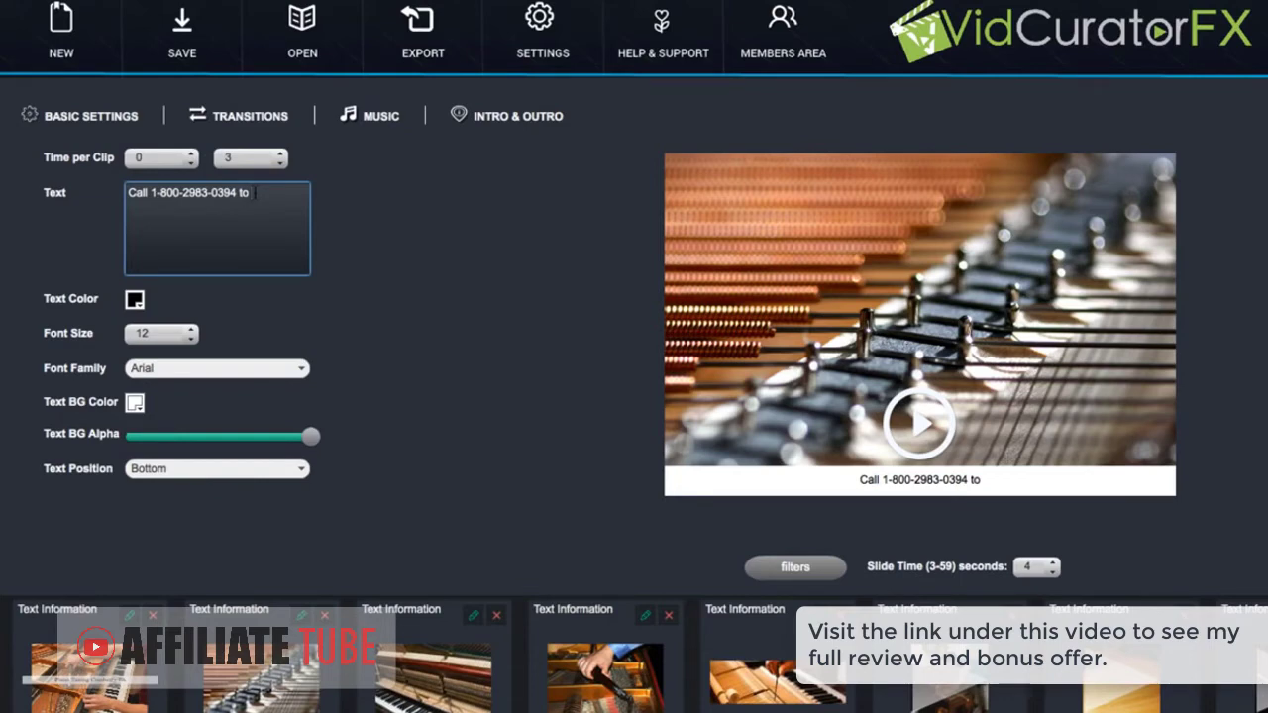
type(" Schedule")
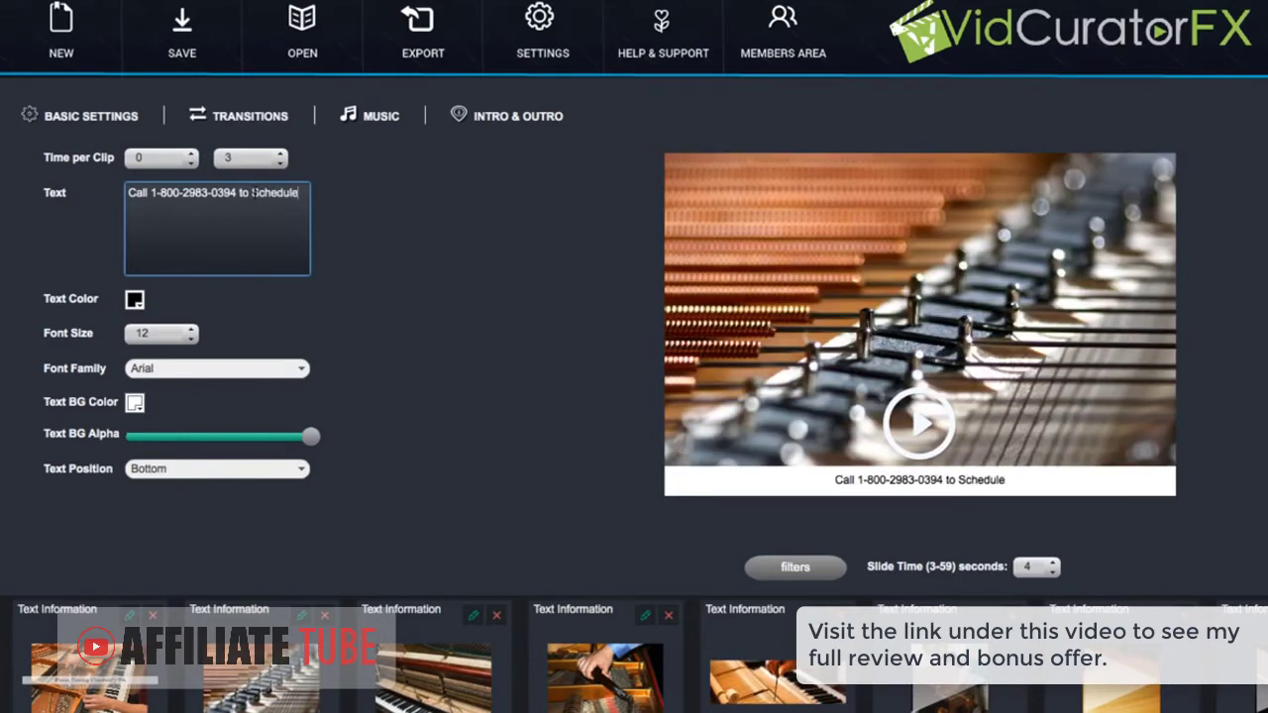
Keep the caption at Bottom, raise its font size to 27, and make its background slightly transparent
left_click(302, 467)
left_click(370, 447)
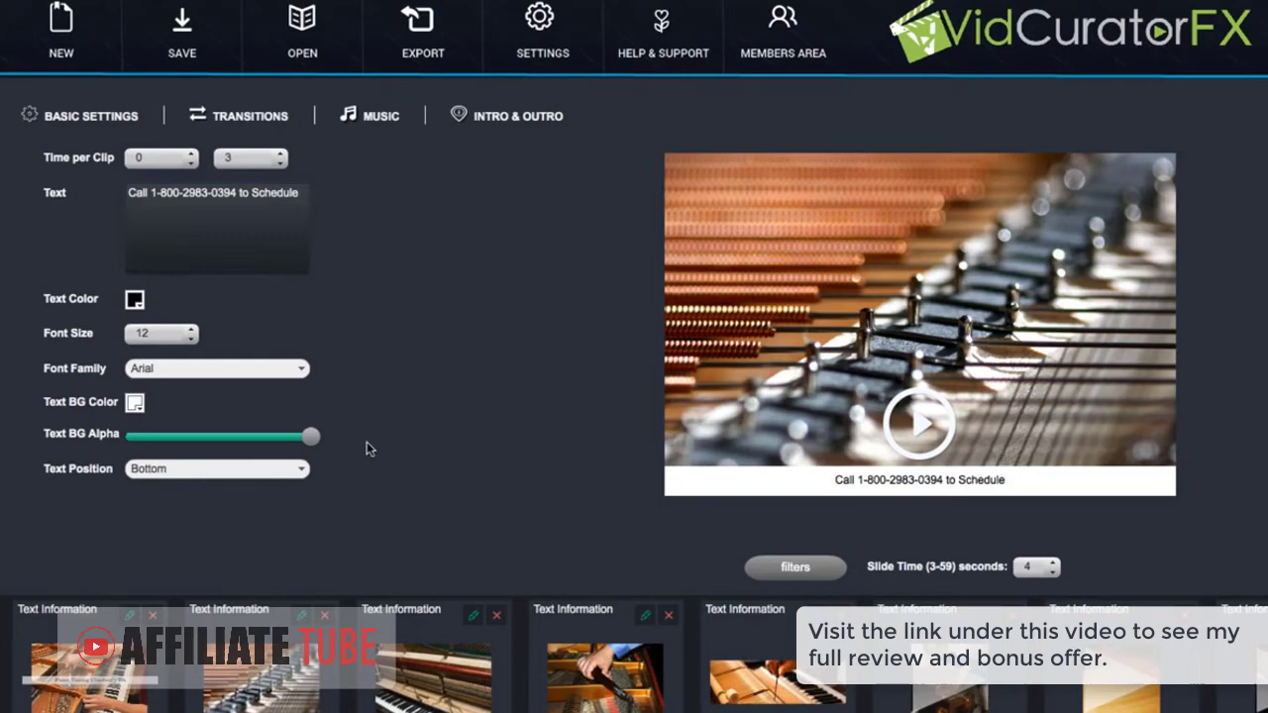
left_click(190, 331)
left_click(190, 331)
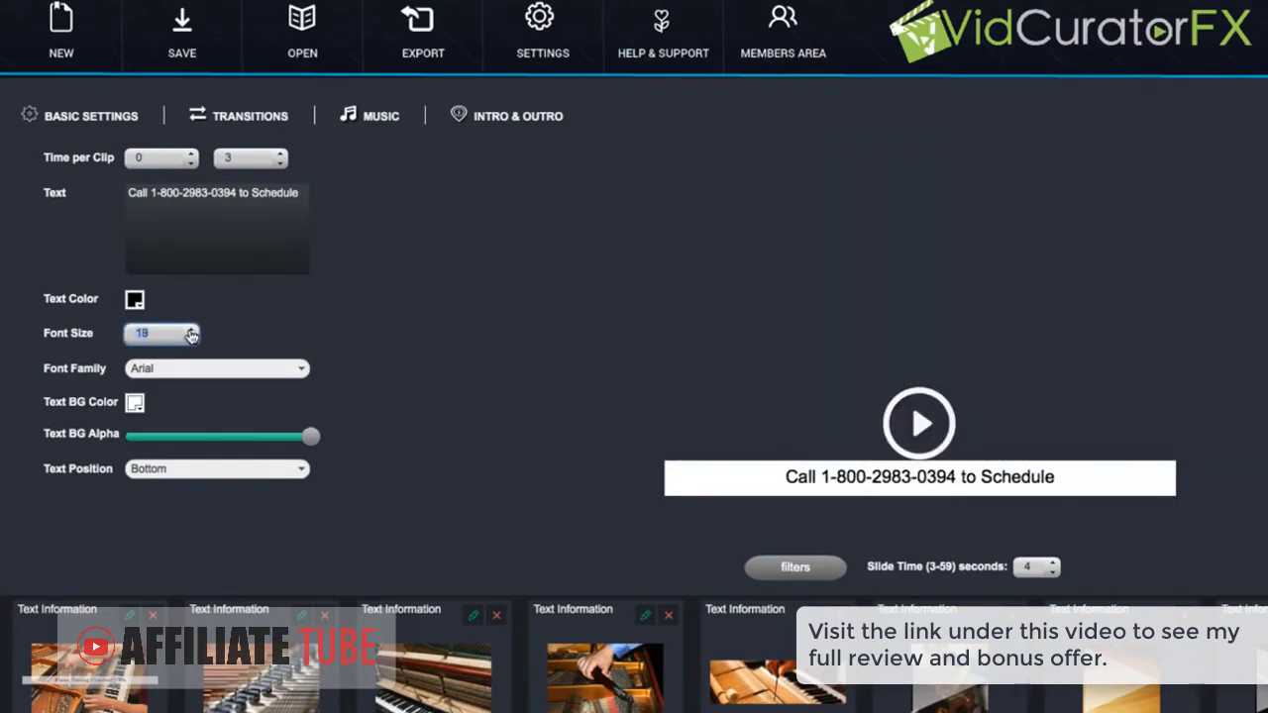
left_click(189, 331)
left_click(188, 331)
left_click(187, 335)
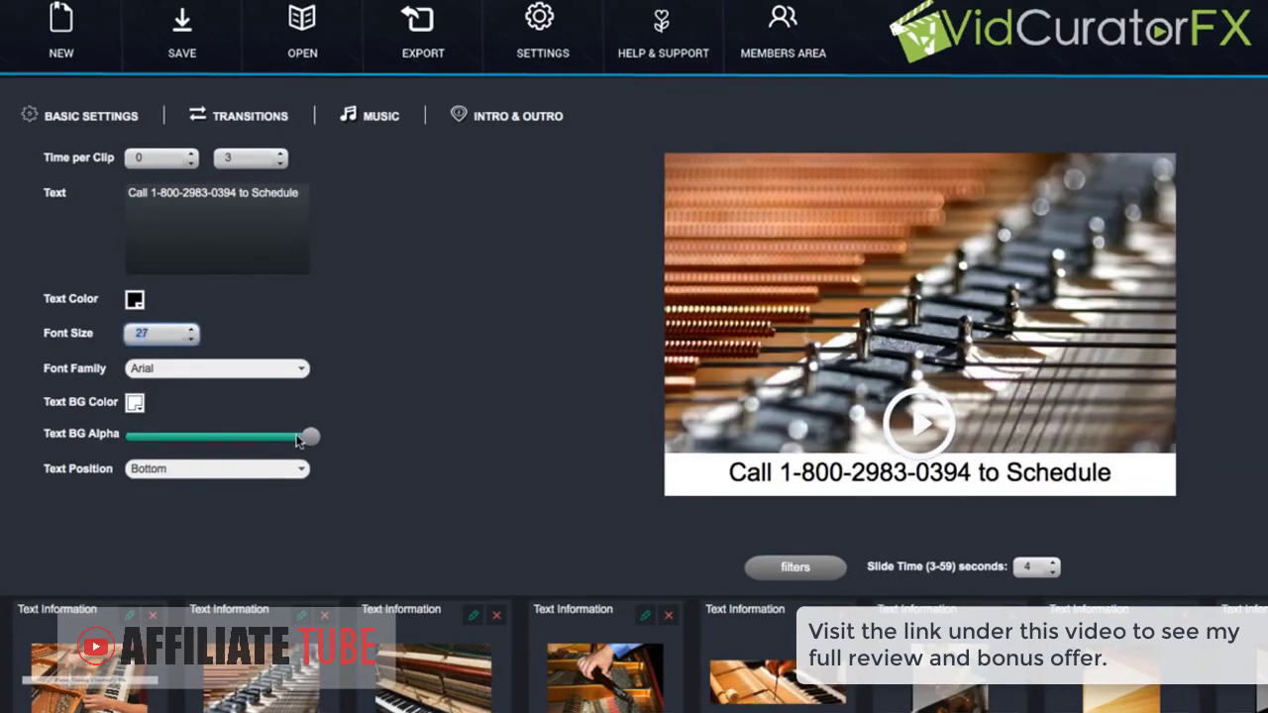
left_click_drag(310, 436, 285, 436)
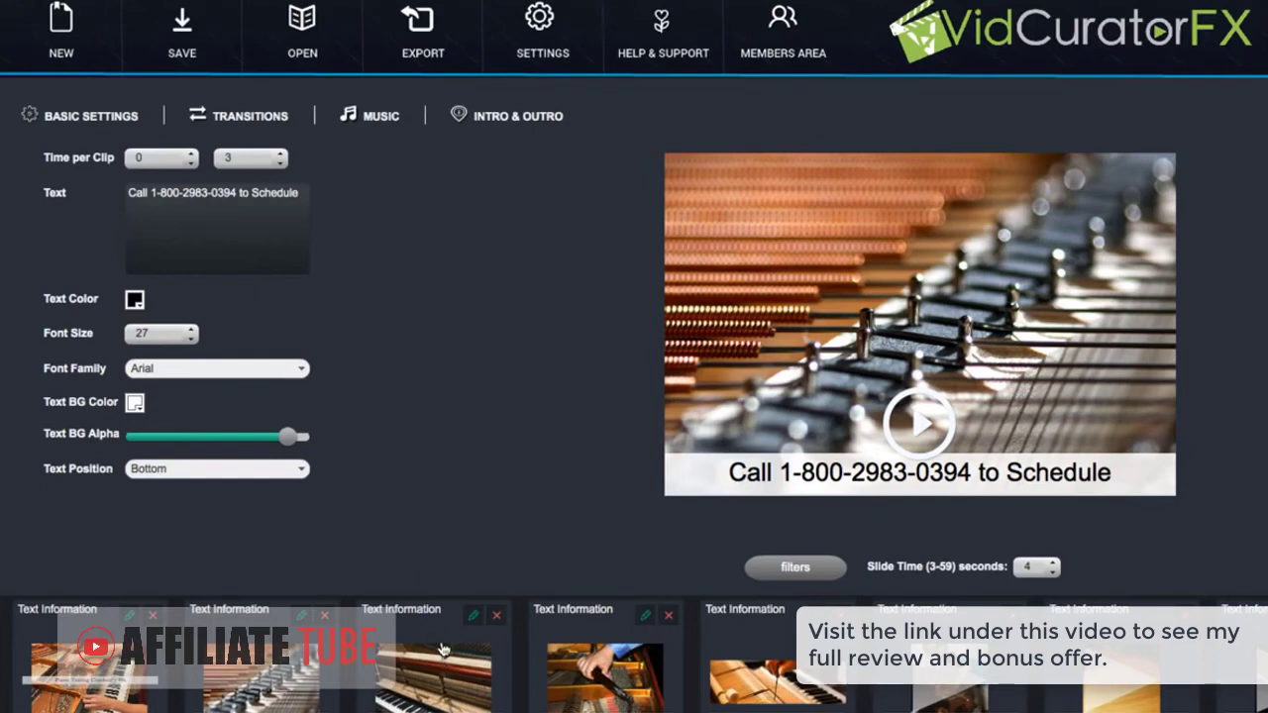
Export the video as MP4 at 1280x720 with Normal quality
left_click(432, 36)
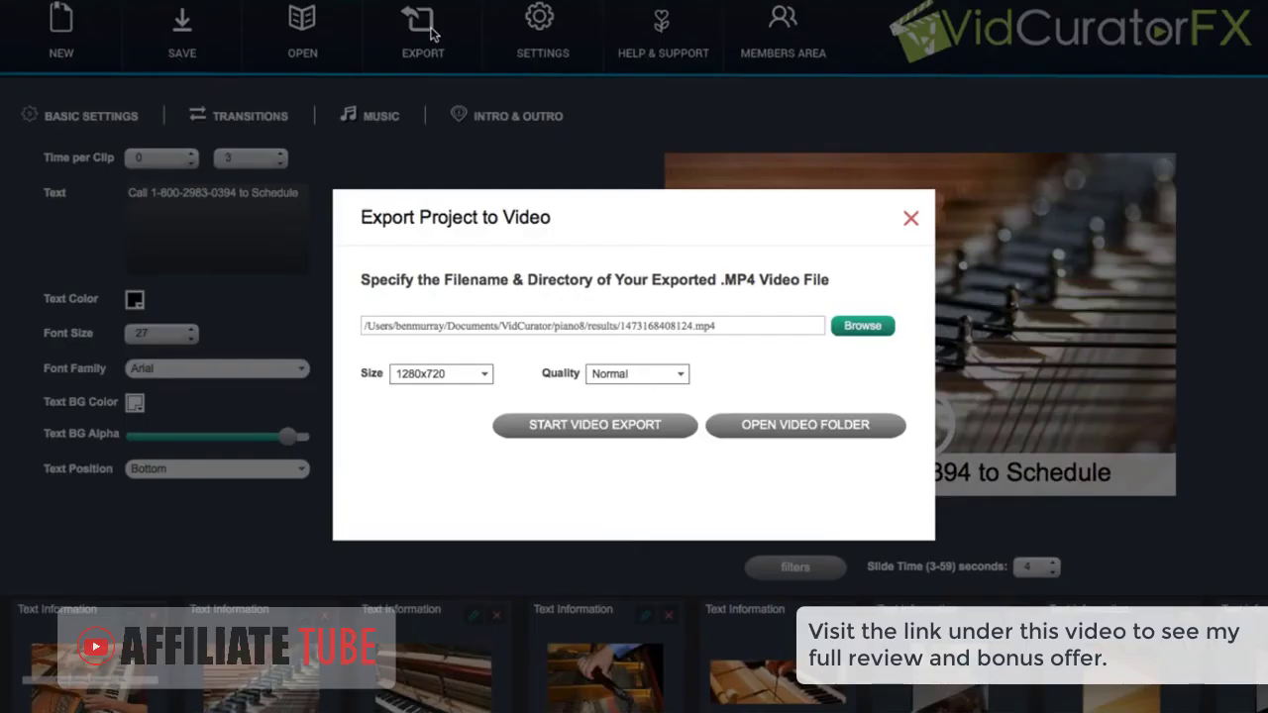
left_click(482, 374)
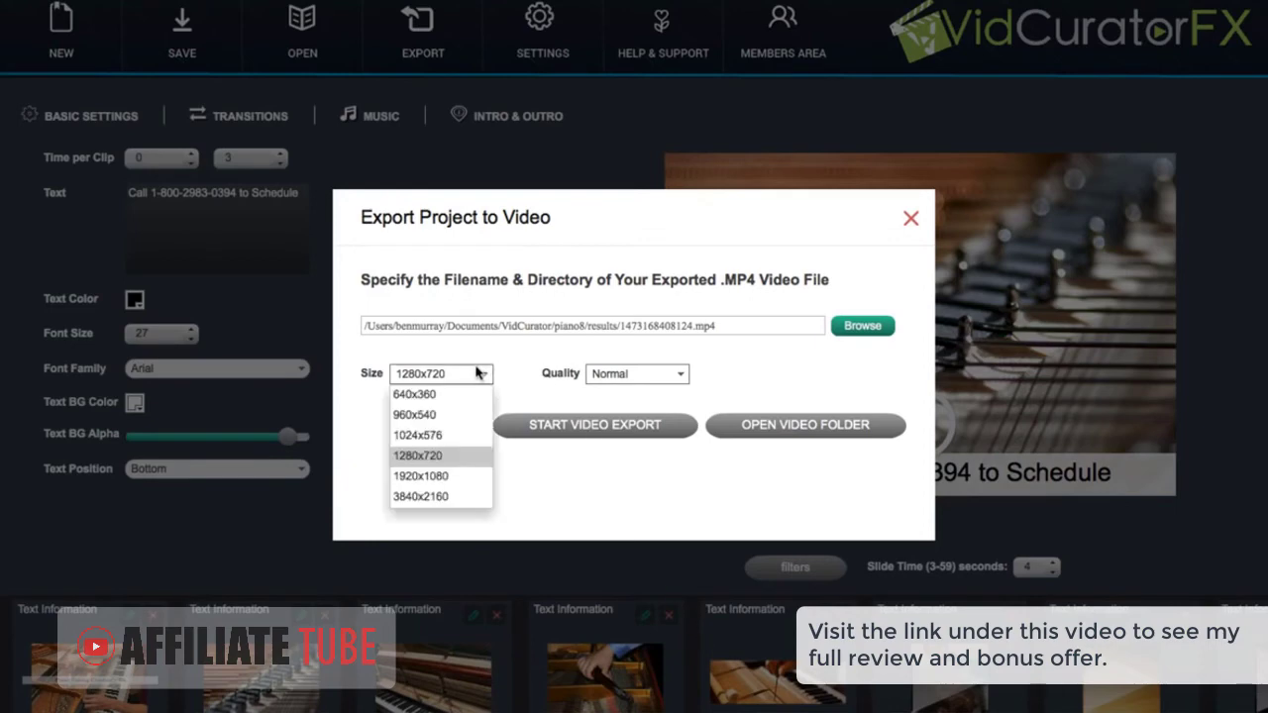
left_click(738, 415)
left_click(675, 375)
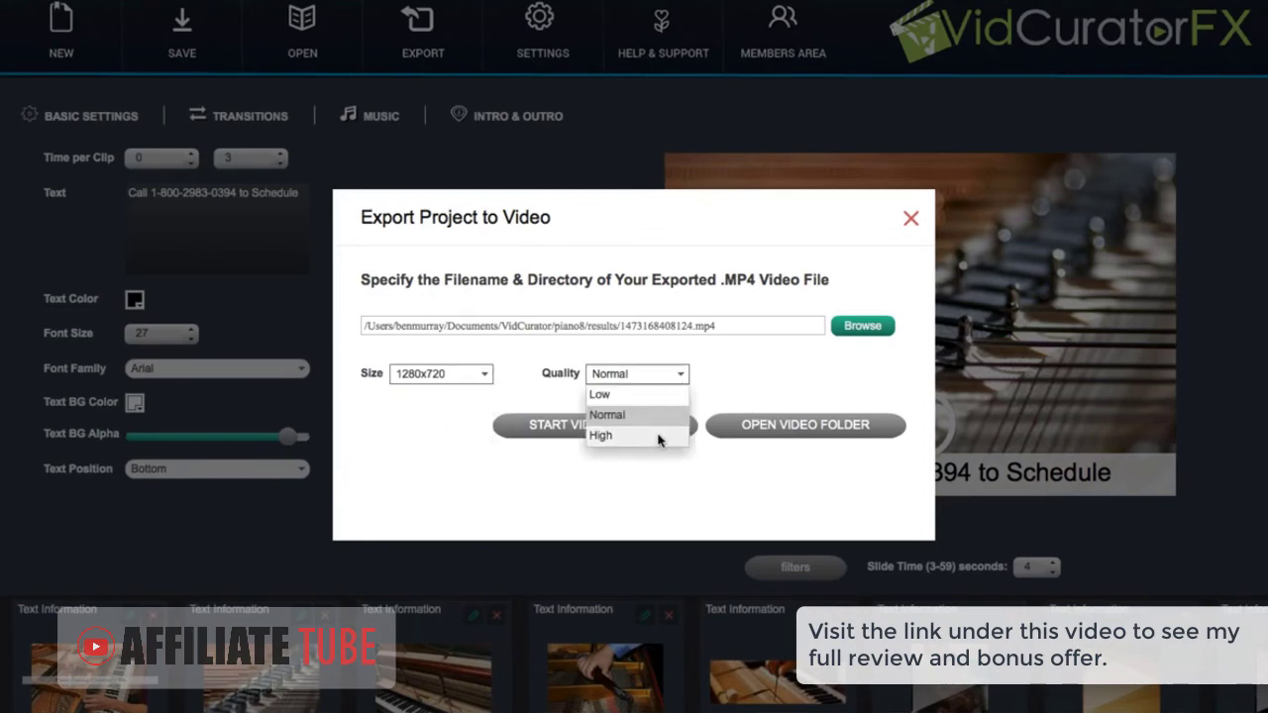
left_click(722, 382)
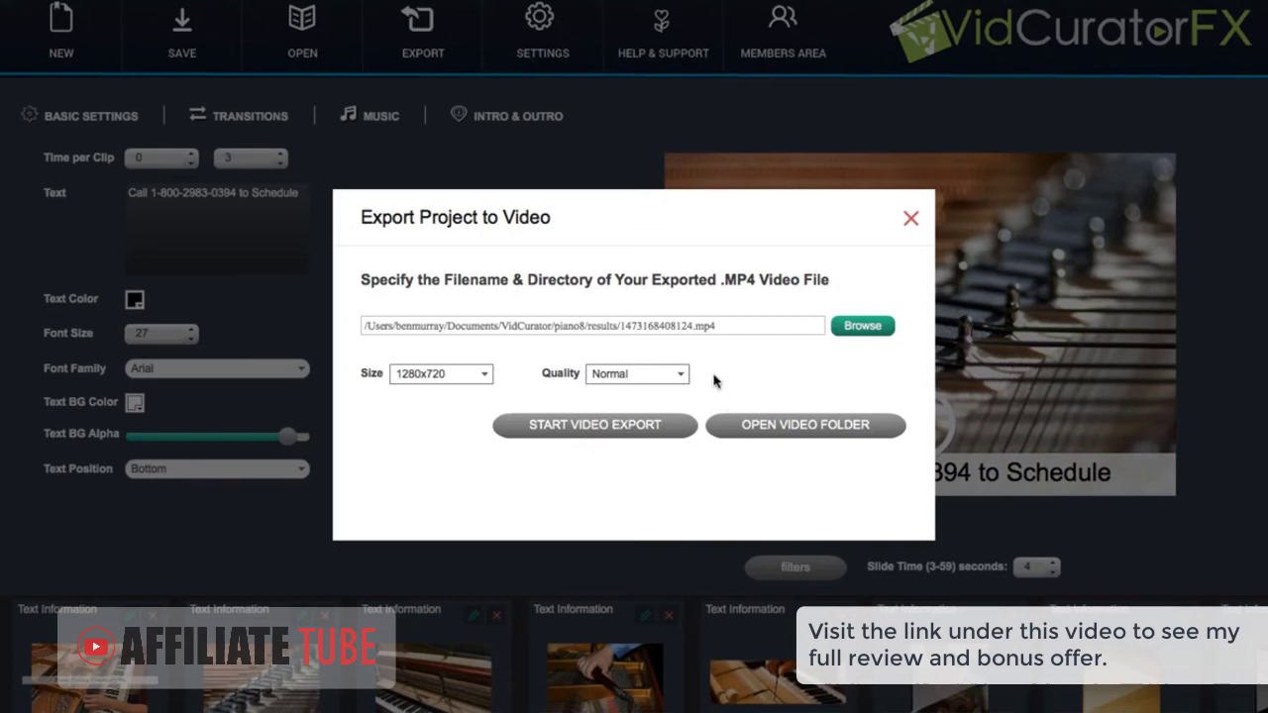
left_click(588, 424)
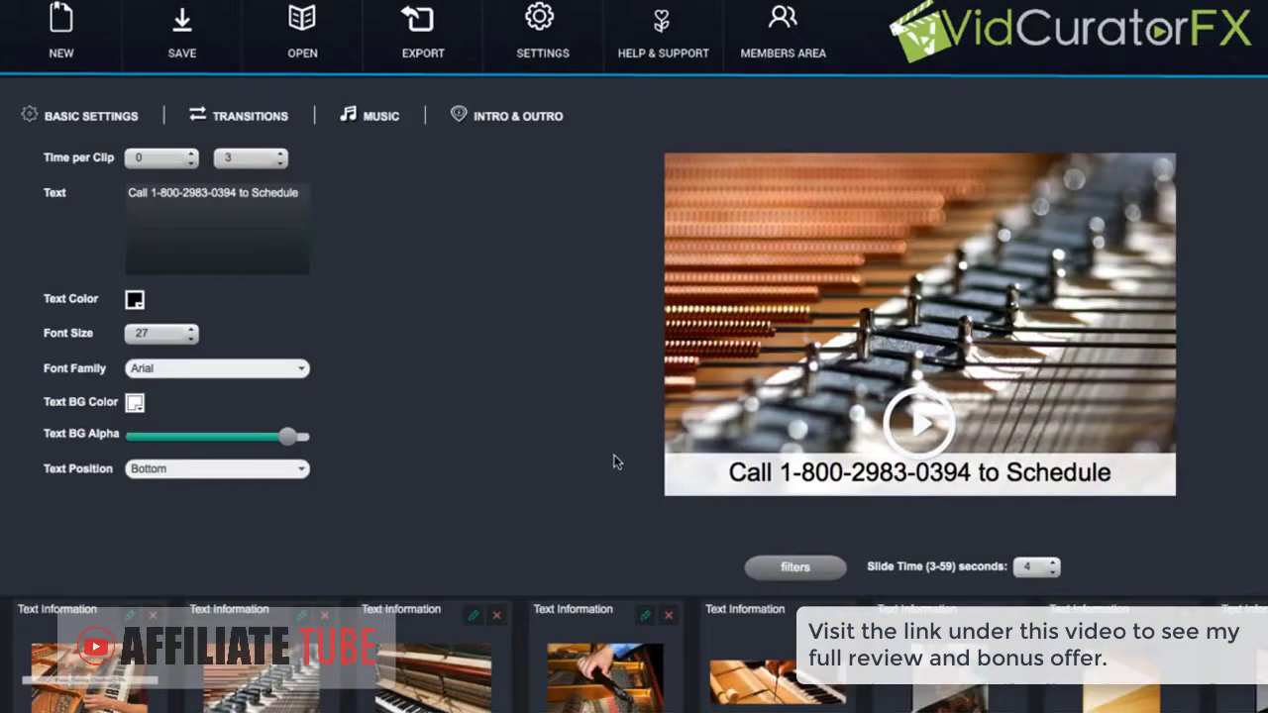
Create a new Auto Video project named piano9
left_click(63, 30)
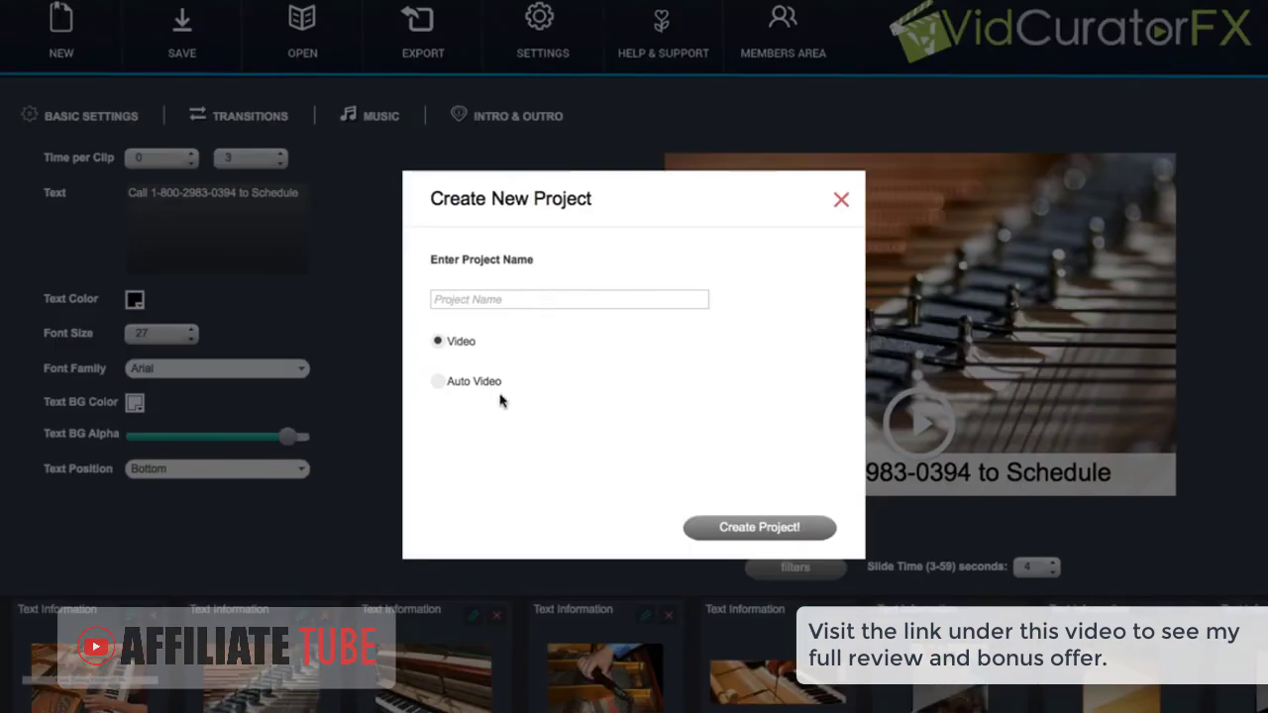
left_click(439, 382)
left_click(465, 301)
type("piano9")
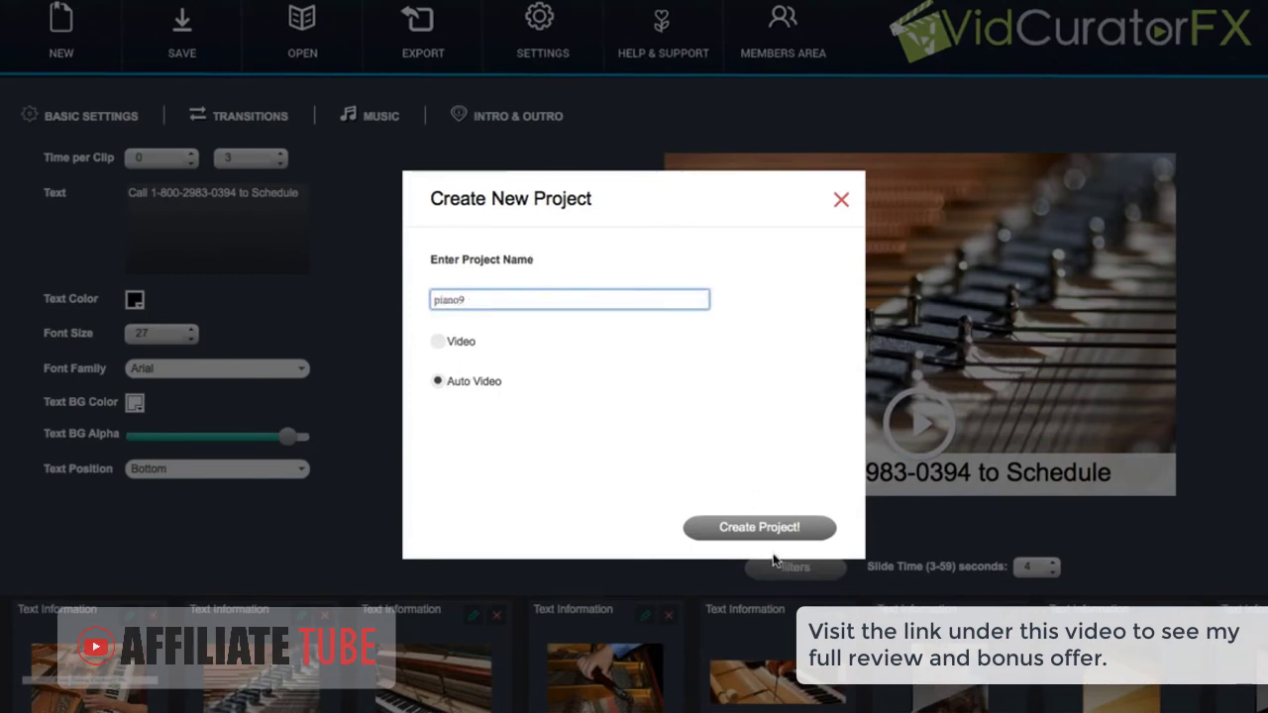
left_click(761, 528)
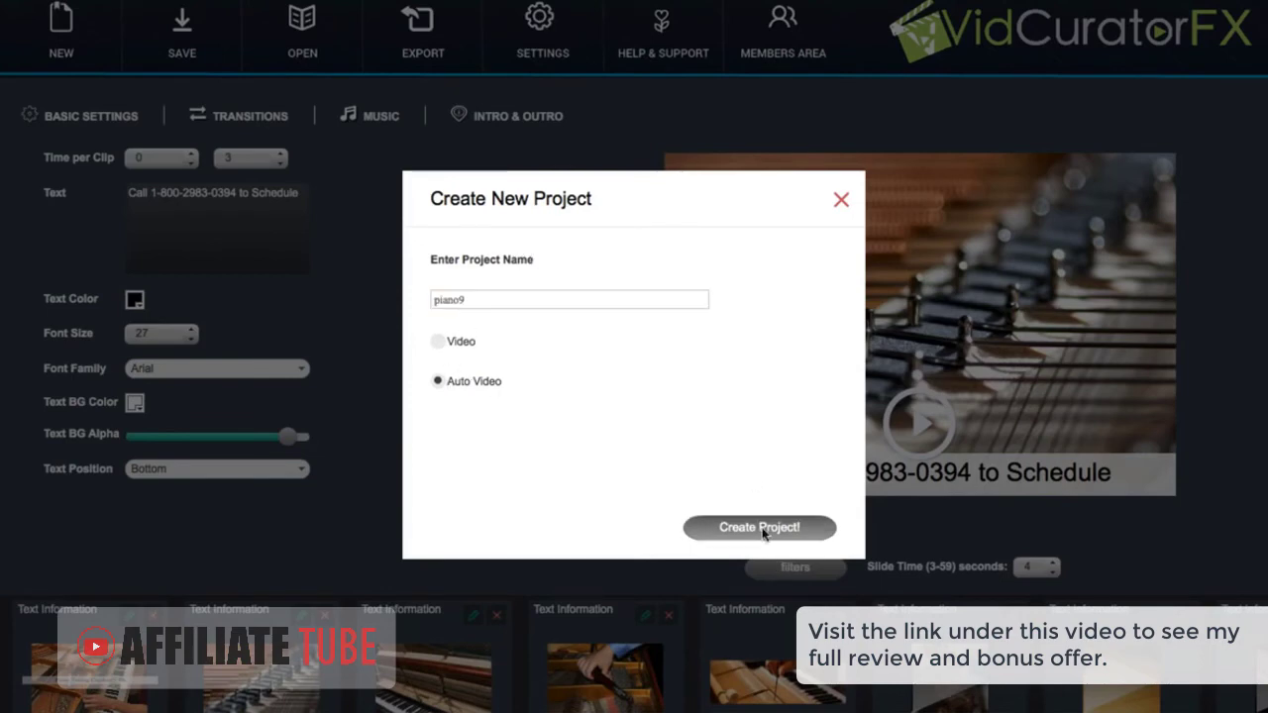
Enter keyword 'sdfdf' and text 'dfdf', and set the number of videos to 100
left_click(351, 140)
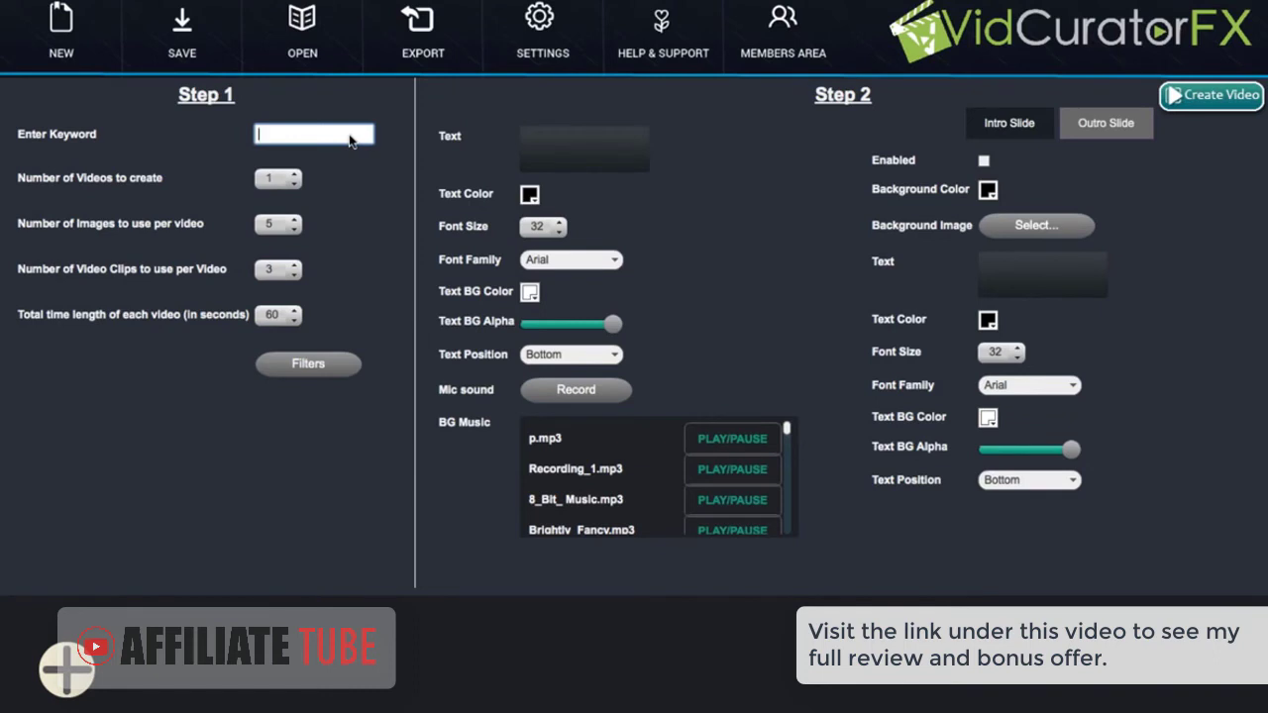
type("sdfdf")
left_click(585, 137)
type("dfdf")
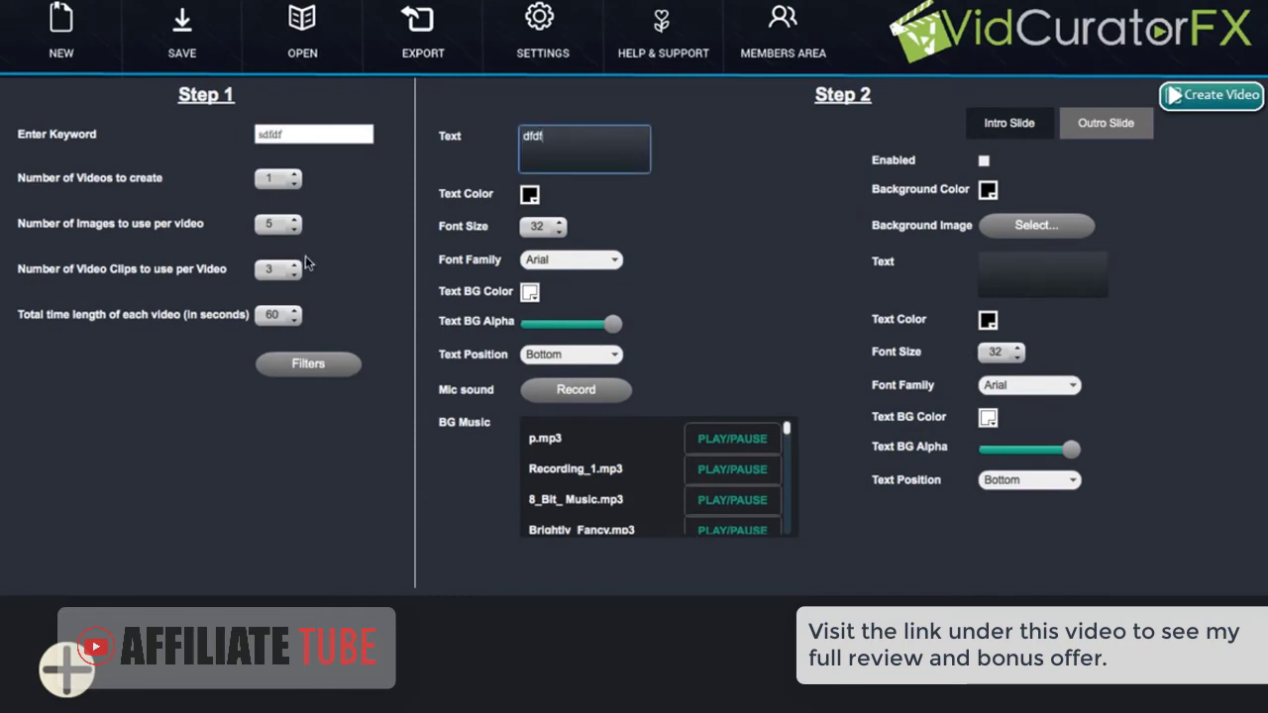
left_click(293, 186)
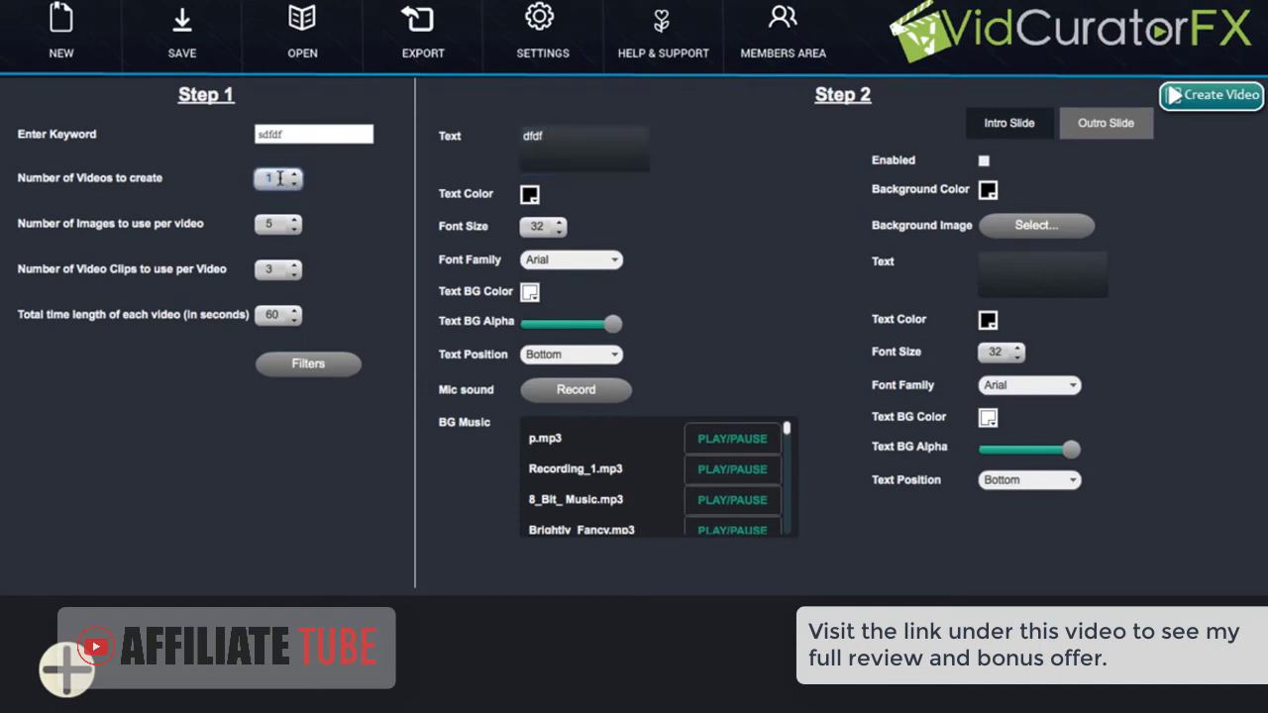
type("100")
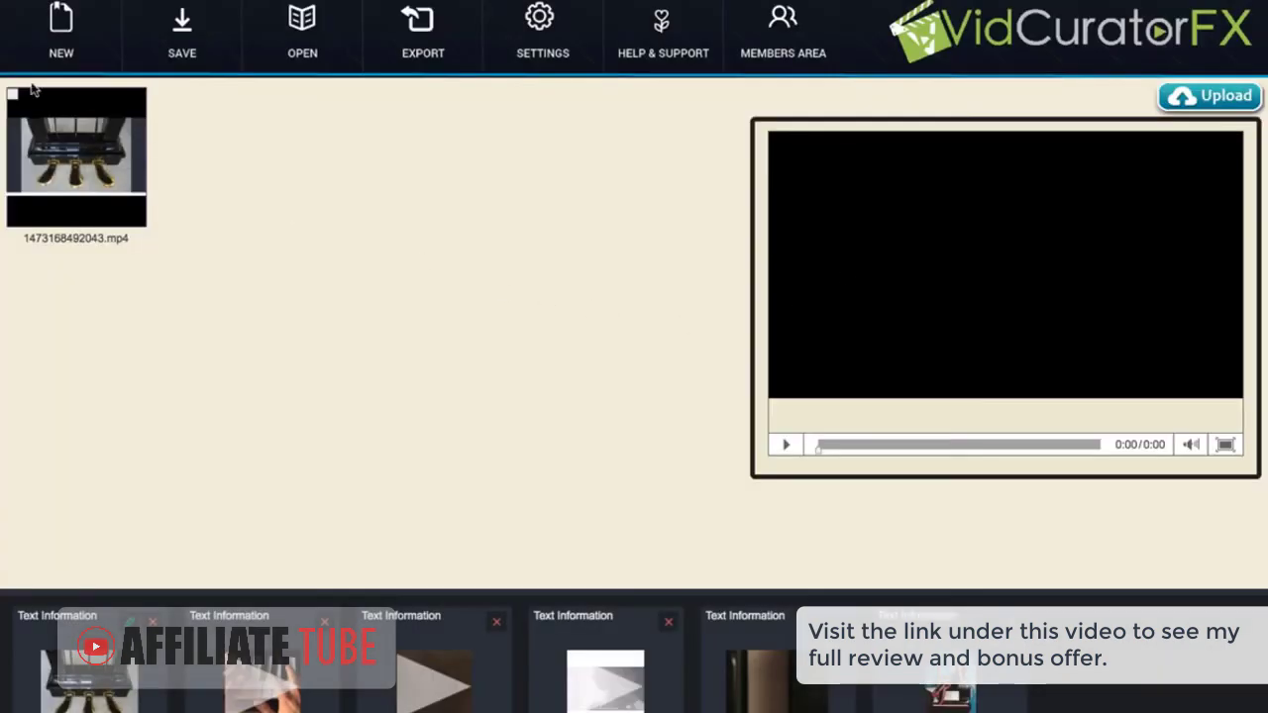
Select the generated video and open its upload form, leaving the Upload to destination unchosen
left_click(12, 94)
left_click(1216, 99)
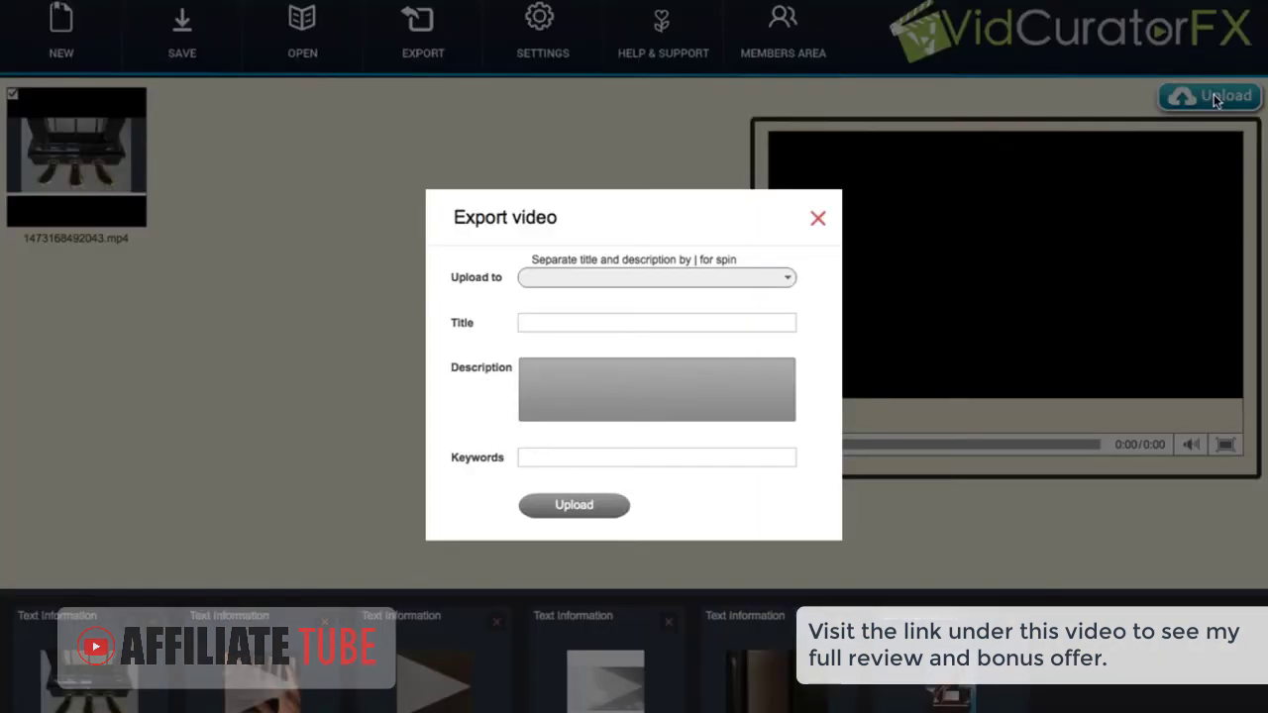
left_click(704, 279)
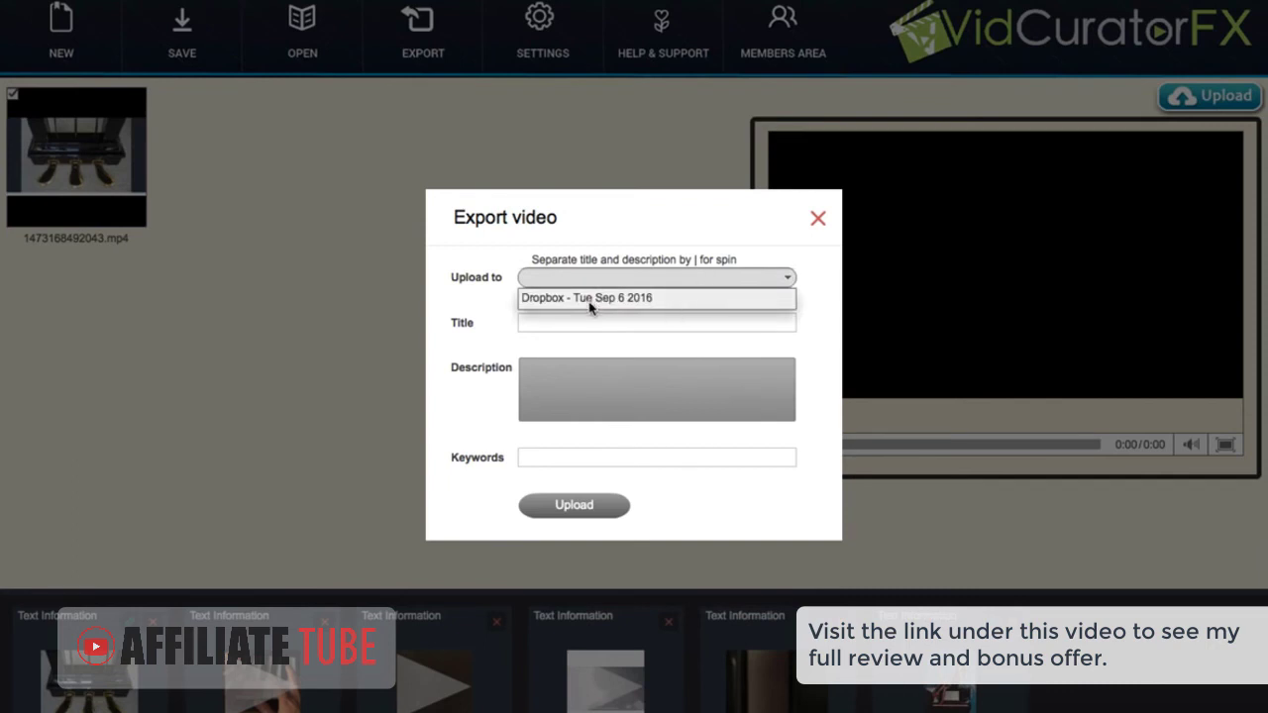
left_click(585, 255)
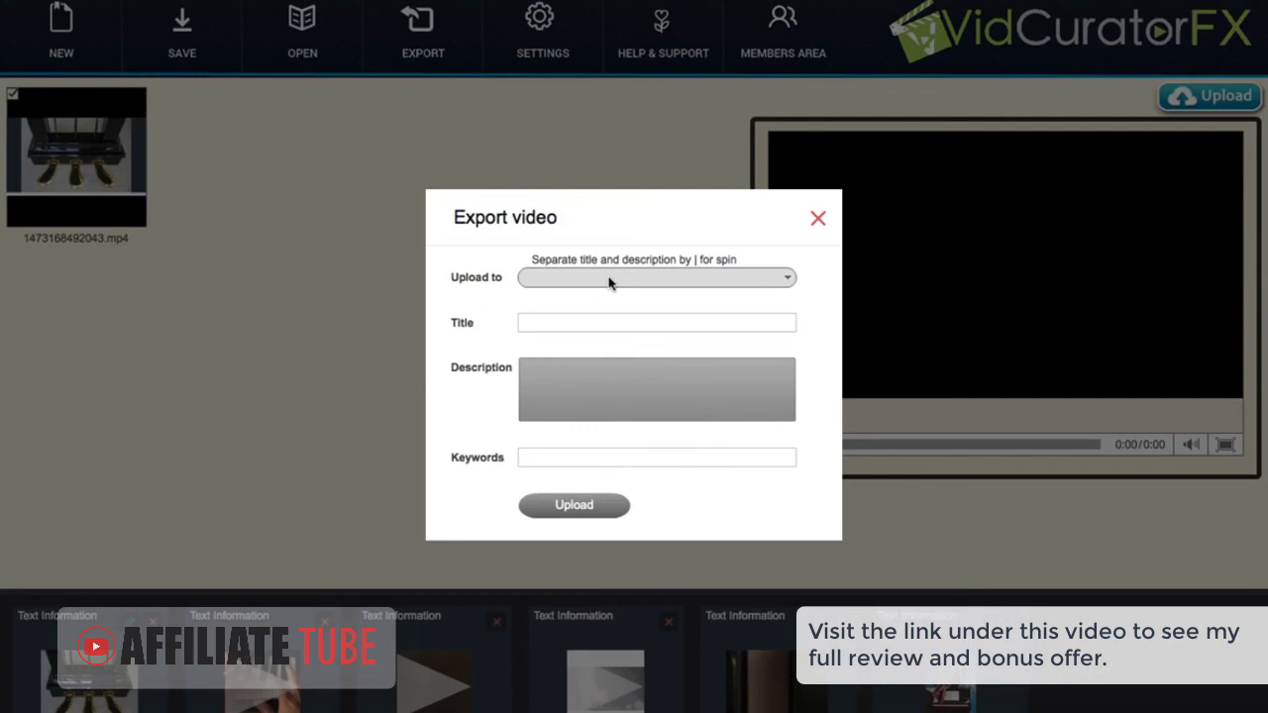
Enter the placeholder title 'dfdf' and description 'df' in the upload form, leaving Keywords empty
left_click(613, 324)
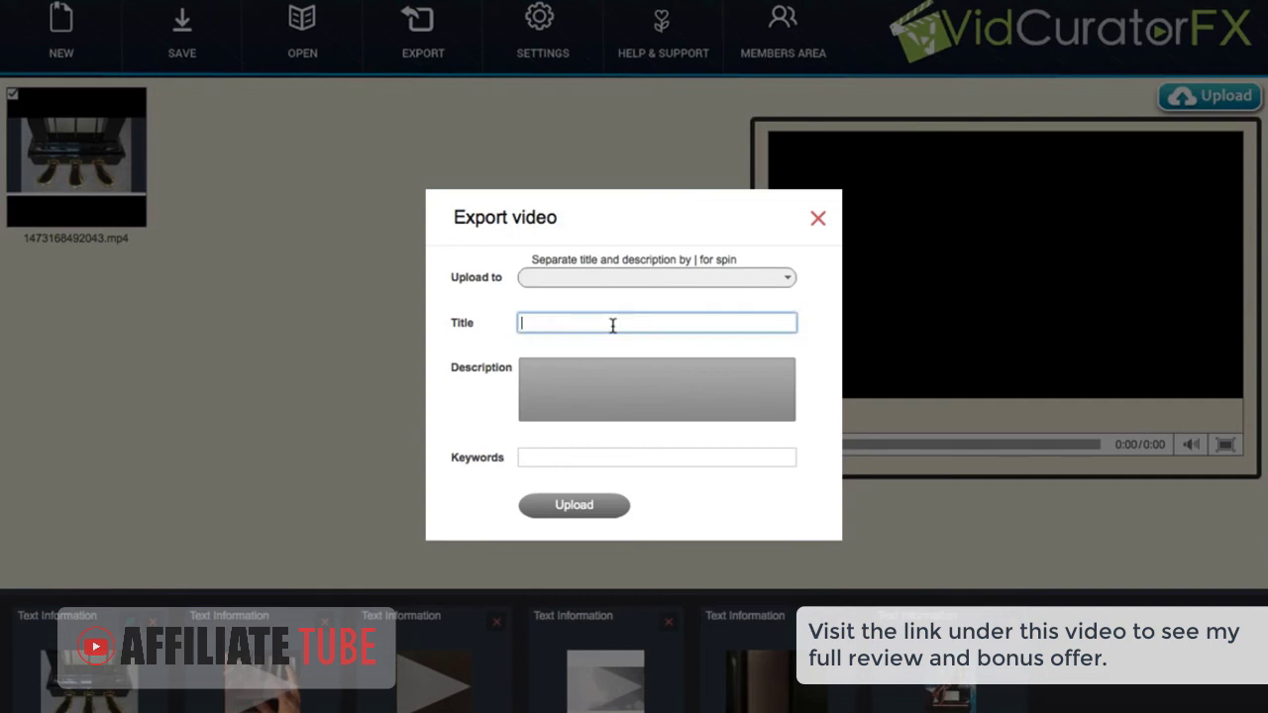
type("dfdf")
left_click(606, 372)
type("d")
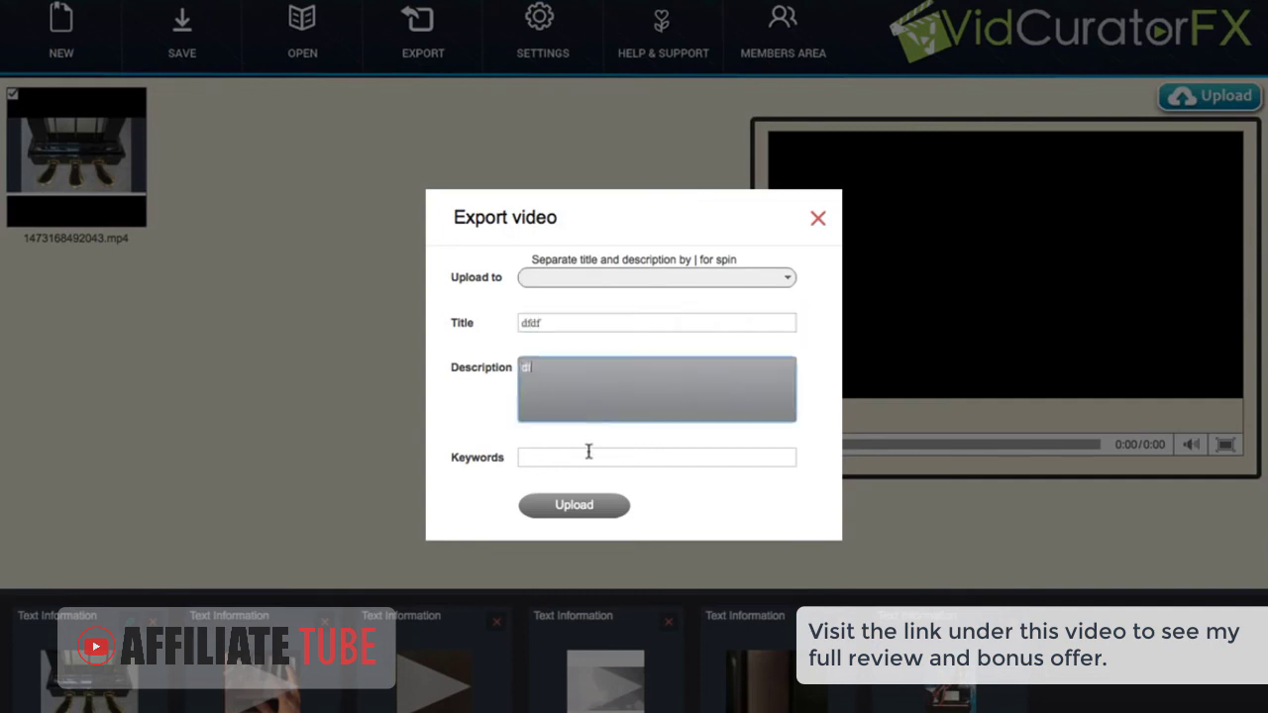
type("f")
left_click(588, 455)
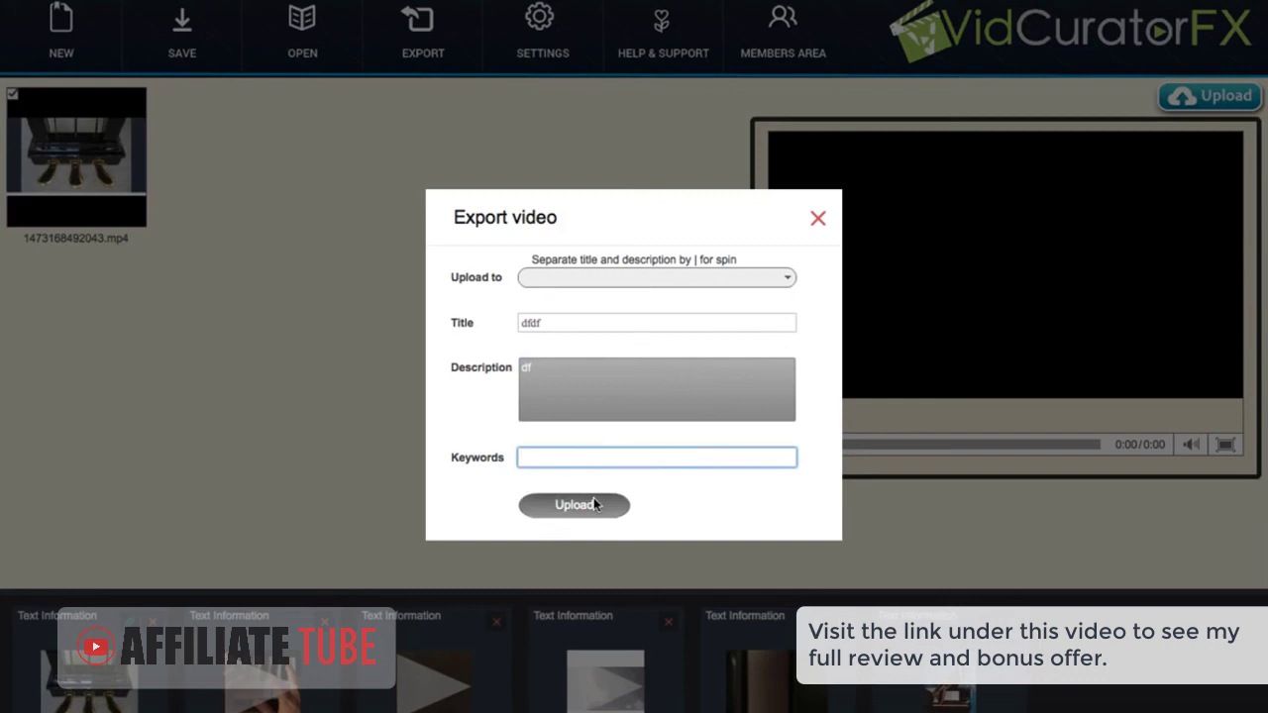